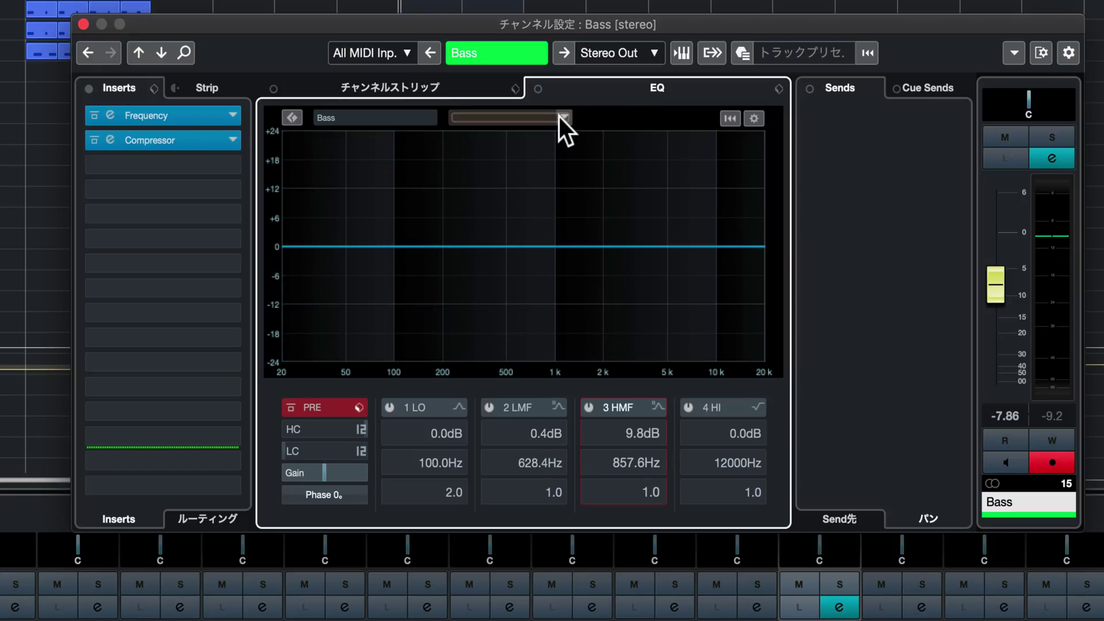
Step: Choose the Kick channel from the Drums&Percussion group as the comparison channel in the Bass channel's EQ
{"action": "left_click", "coordinate": [560, 117]}
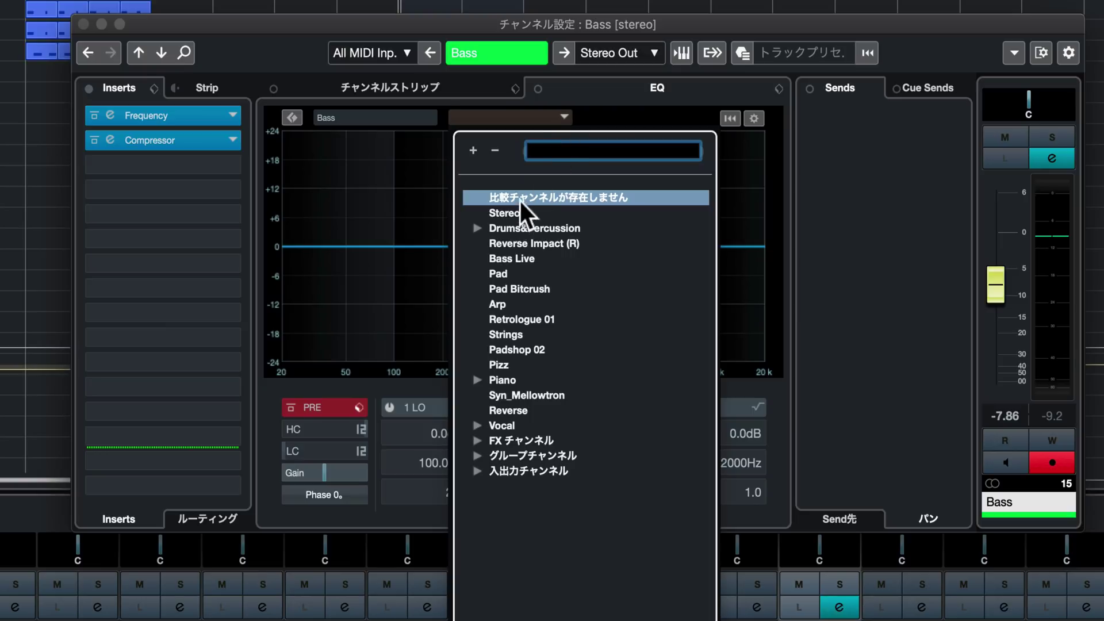
{"action": "left_click", "coordinate": [477, 228]}
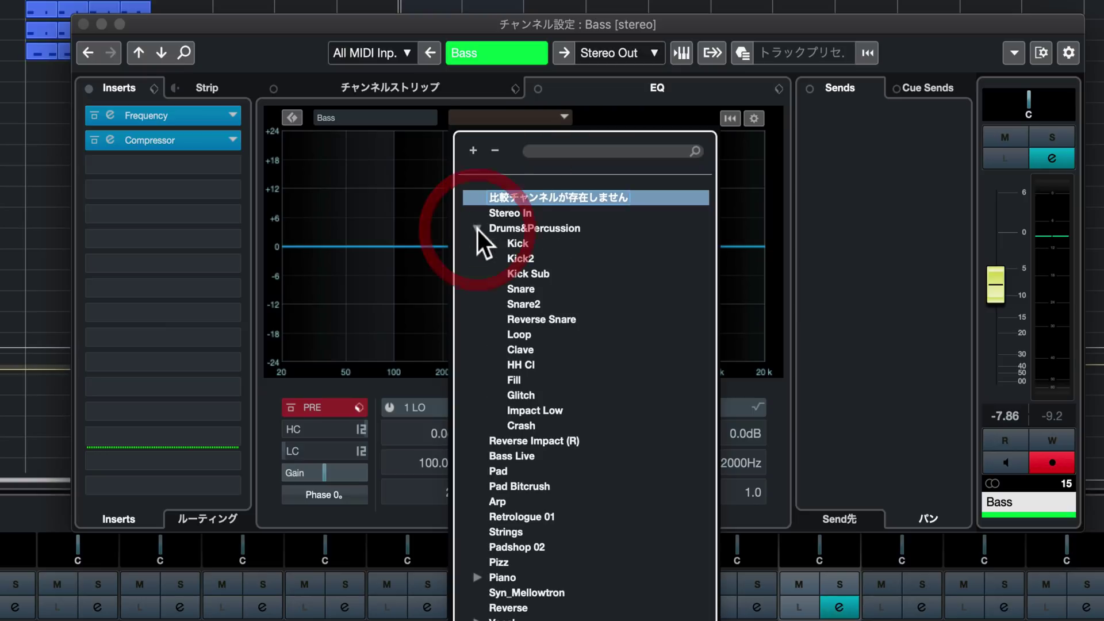
{"action": "left_click", "coordinate": [524, 242]}
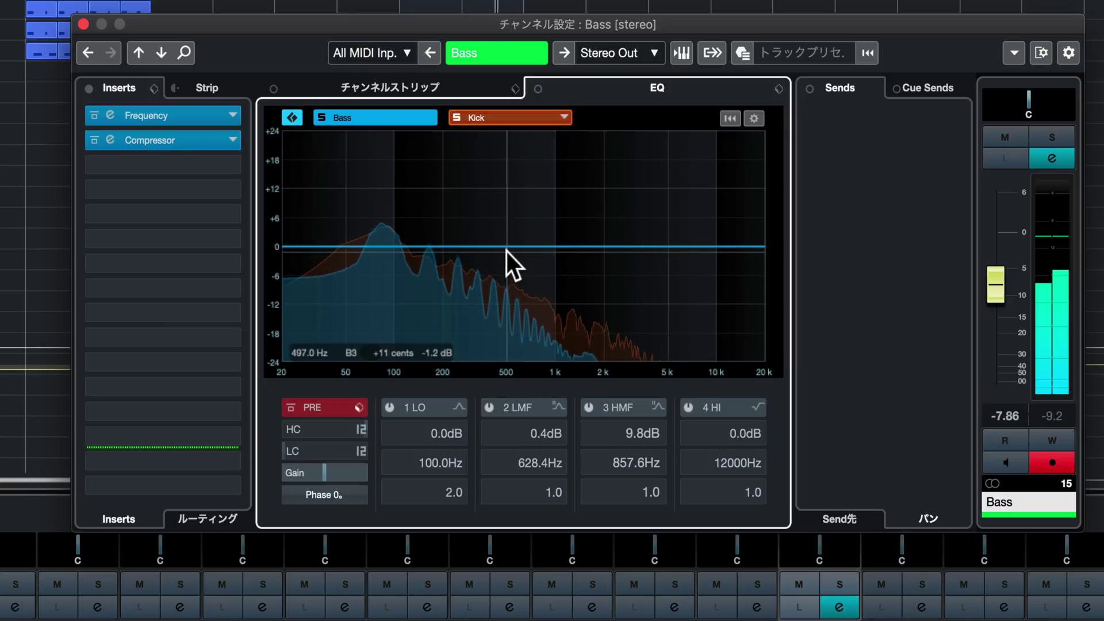
Step: Cut the Bass EQ's low band to -5.9 dB at 91.1 Hz and the Kick EQ's LMF band to about -6.9 dB at 181.1 Hz
{"action": "left_click", "coordinate": [393, 252]}
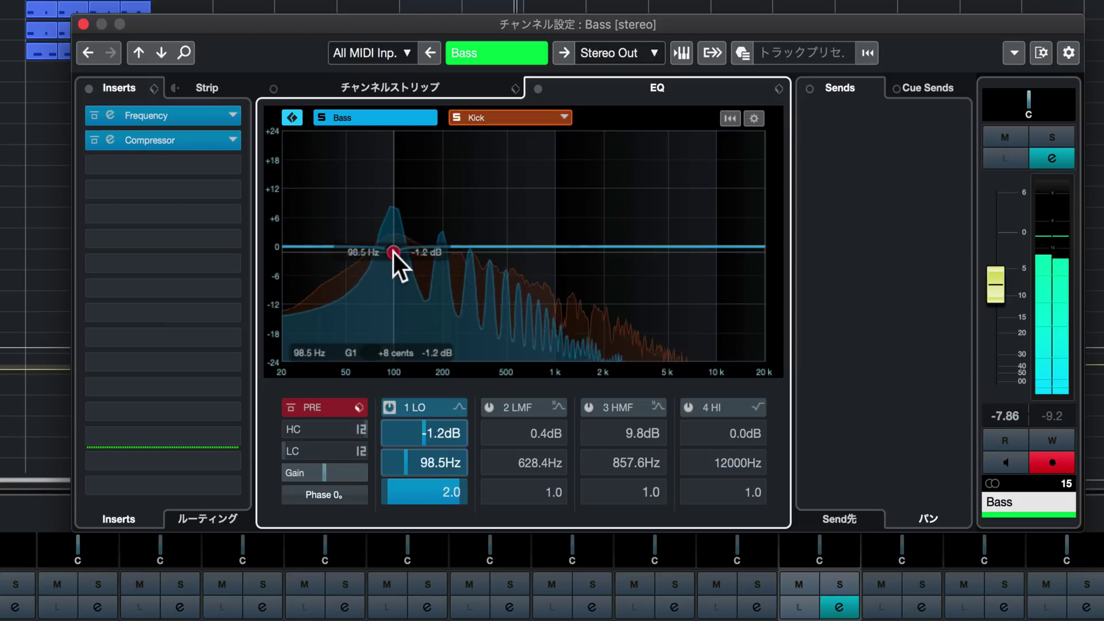
{"action": "left_click_drag", "start_coordinate": [393, 253], "coordinate": [388, 274]}
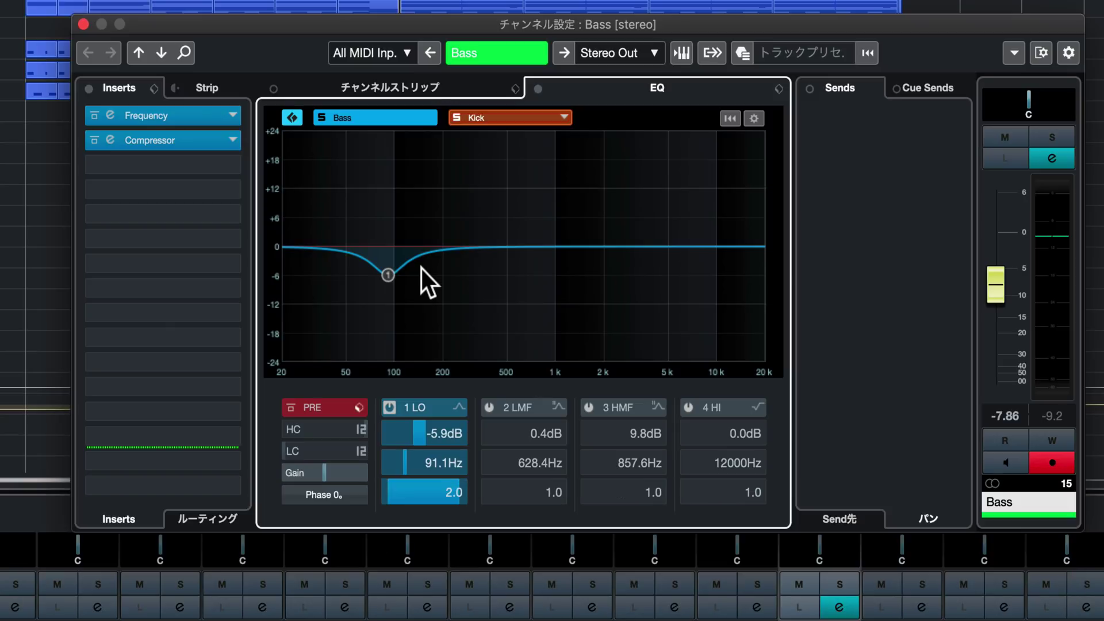
{"action": "left_click", "coordinate": [492, 119]}
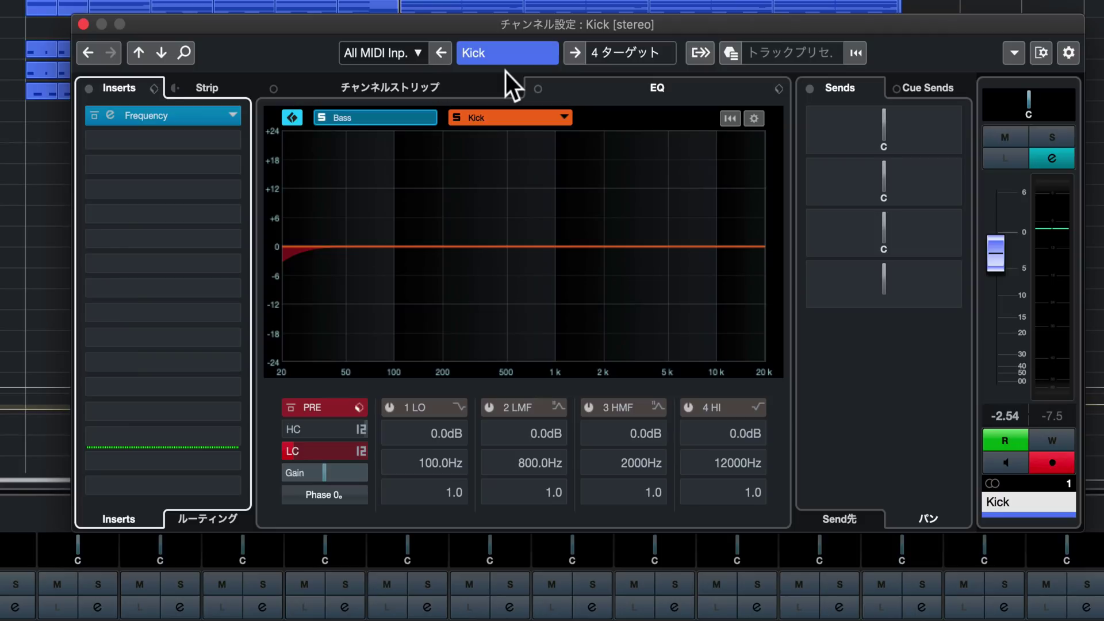
{"action": "left_click_drag", "start_coordinate": [476, 245], "coordinate": [436, 278]}
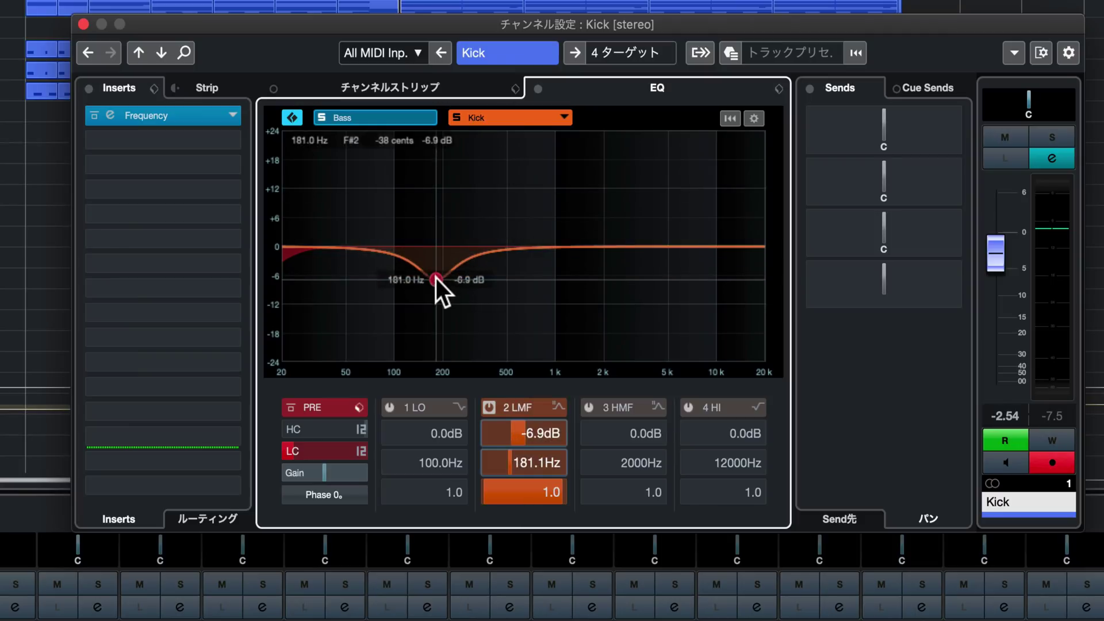
Step: Return to the Bass EQ curve and solo both the Kick and Bass channels from the EQ comparison display
{"action": "left_click", "coordinate": [351, 118]}
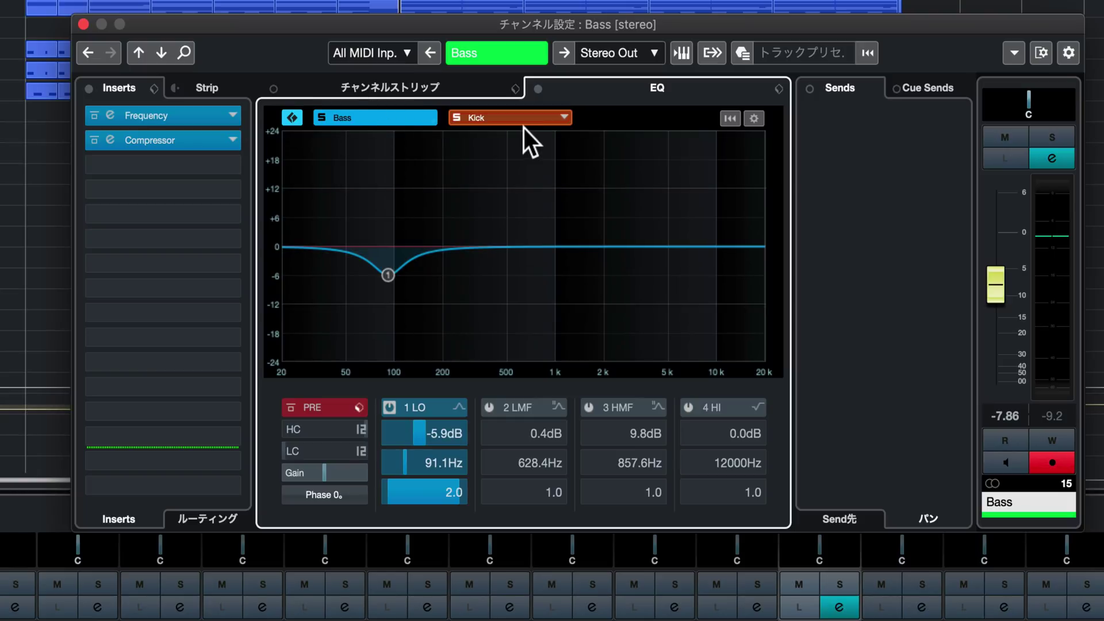
{"action": "left_click", "coordinate": [457, 117]}
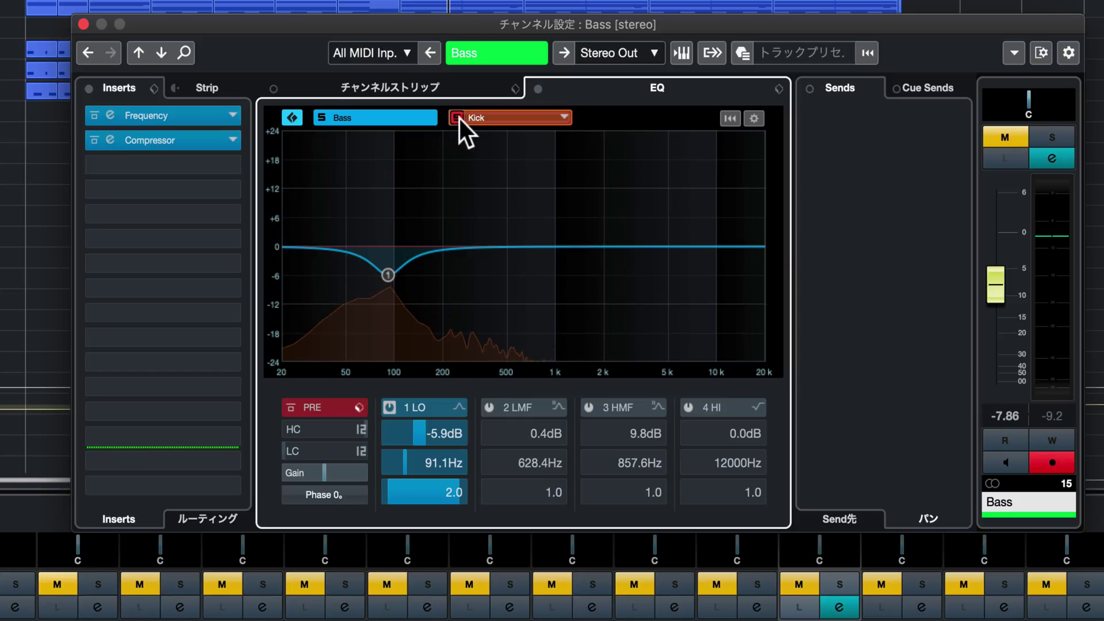
{"action": "left_click", "coordinate": [326, 118]}
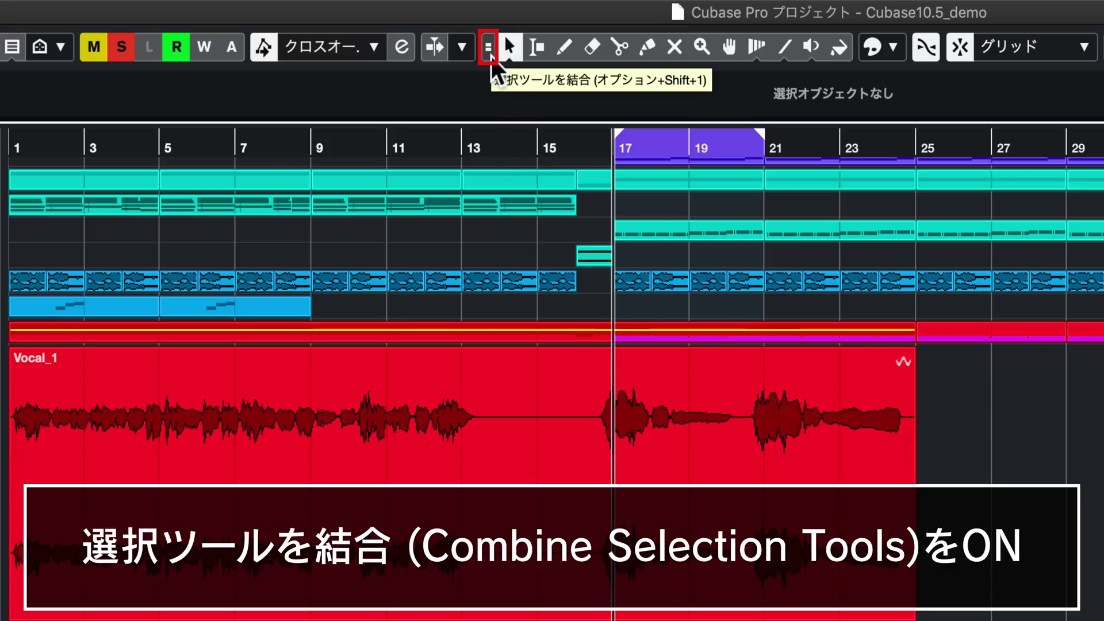
Step: Enable Combine Selection Tools and move a range of about two bars from the Vocal_1 event to around bar 27
{"action": "left_click", "coordinate": [491, 56]}
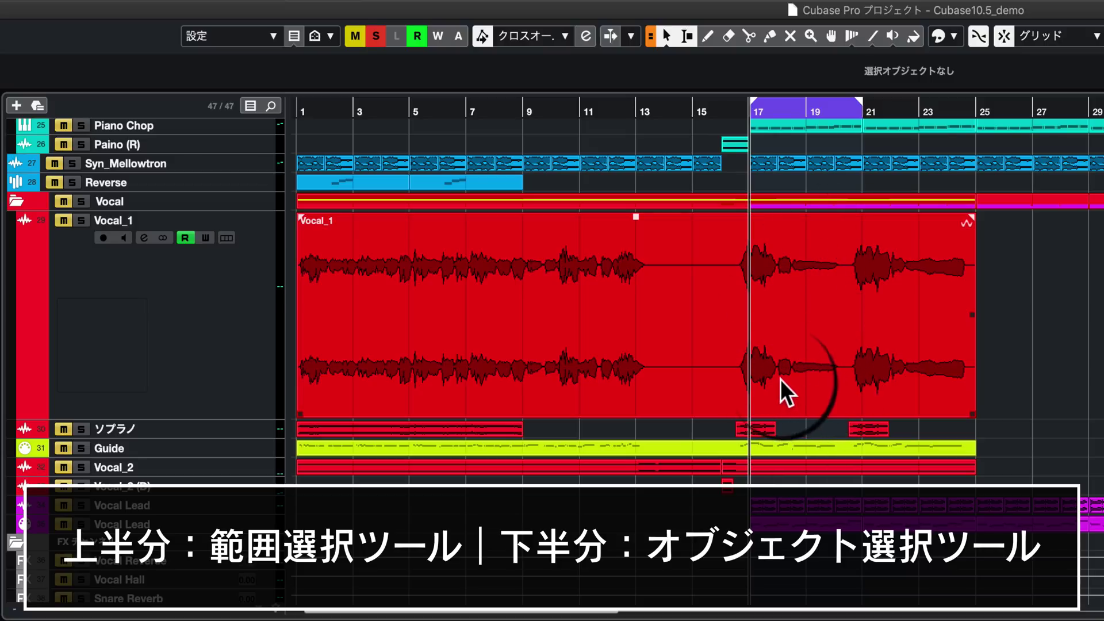
{"action": "left_click_drag", "start_coordinate": [785, 242], "coordinate": [1056, 307]}
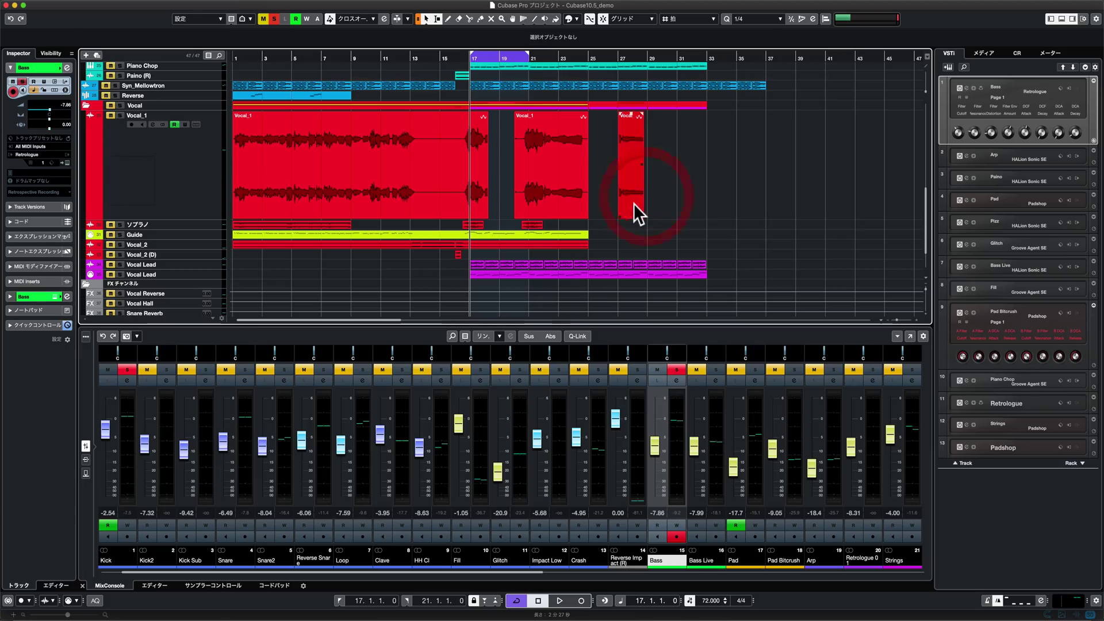
{"action": "double_click", "coordinate": [1065, 385]}
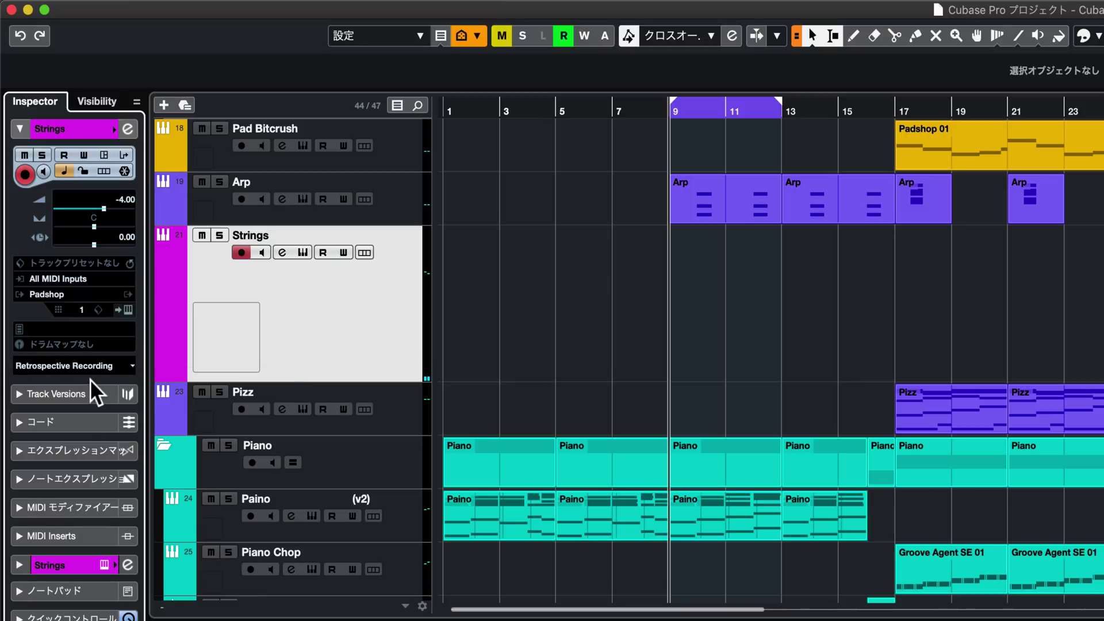
Step: Insert the Strings track's retrospective recording as a linear recording
{"action": "left_click", "coordinate": [53, 362]}
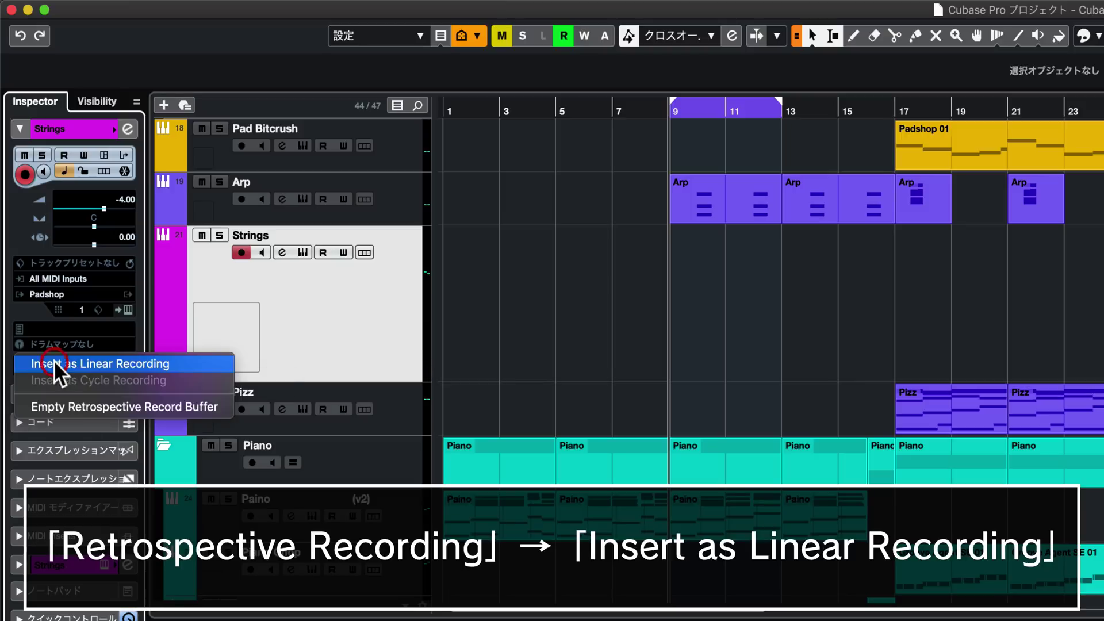
{"action": "left_click", "coordinate": [116, 362]}
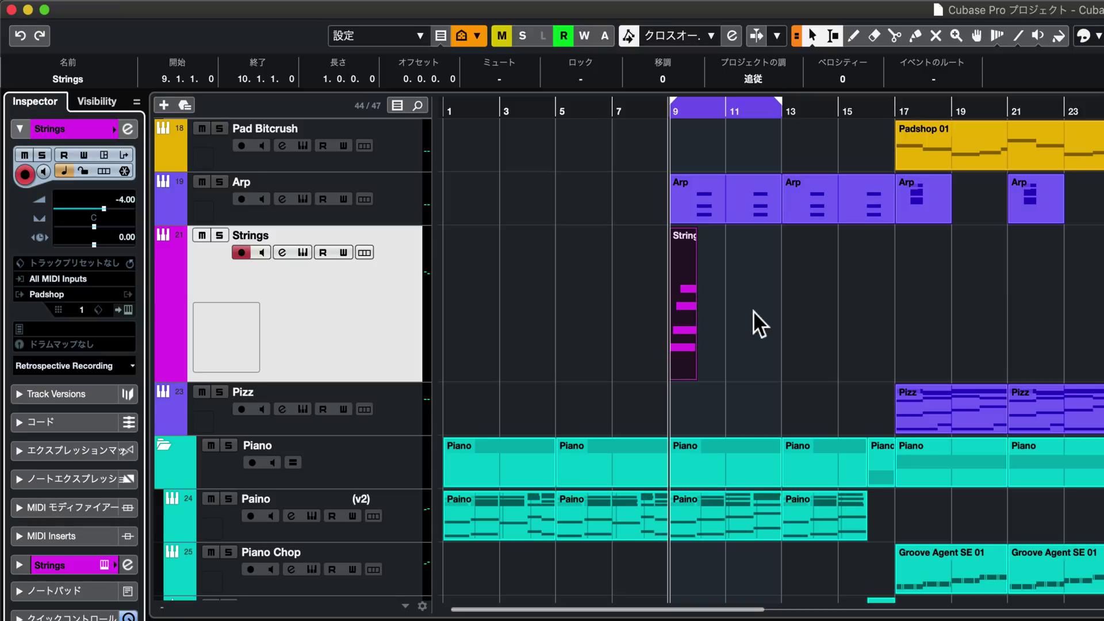
Step: Empty the Strings track's retrospective record buffer and play the bar 9 to 13 cycle to capture a new performance
{"action": "left_click", "coordinate": [89, 363]}
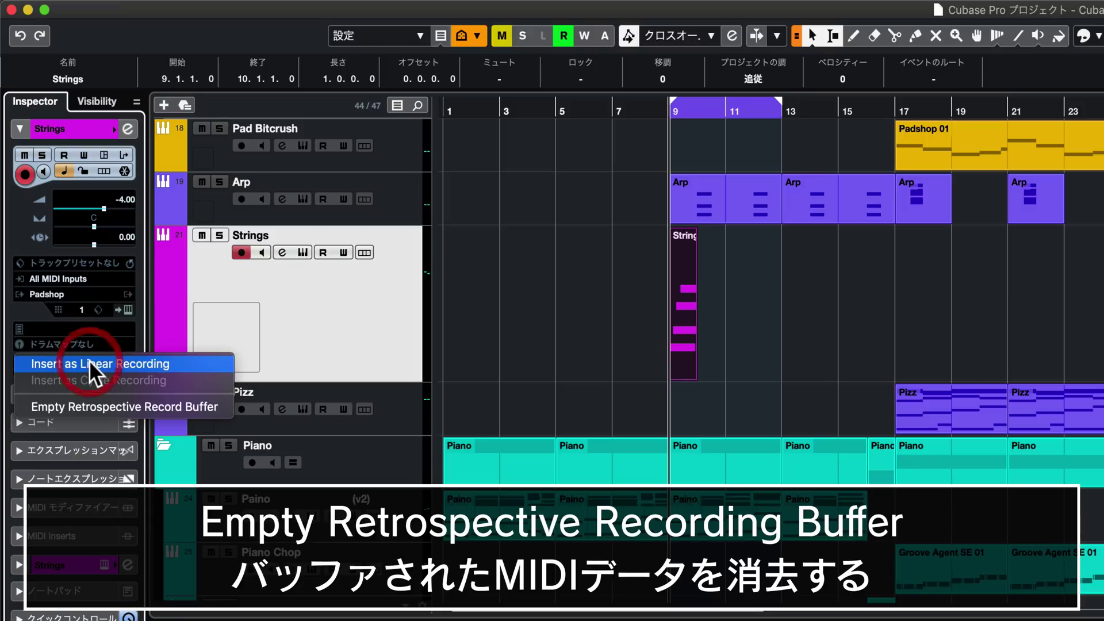
{"action": "left_click", "coordinate": [101, 405]}
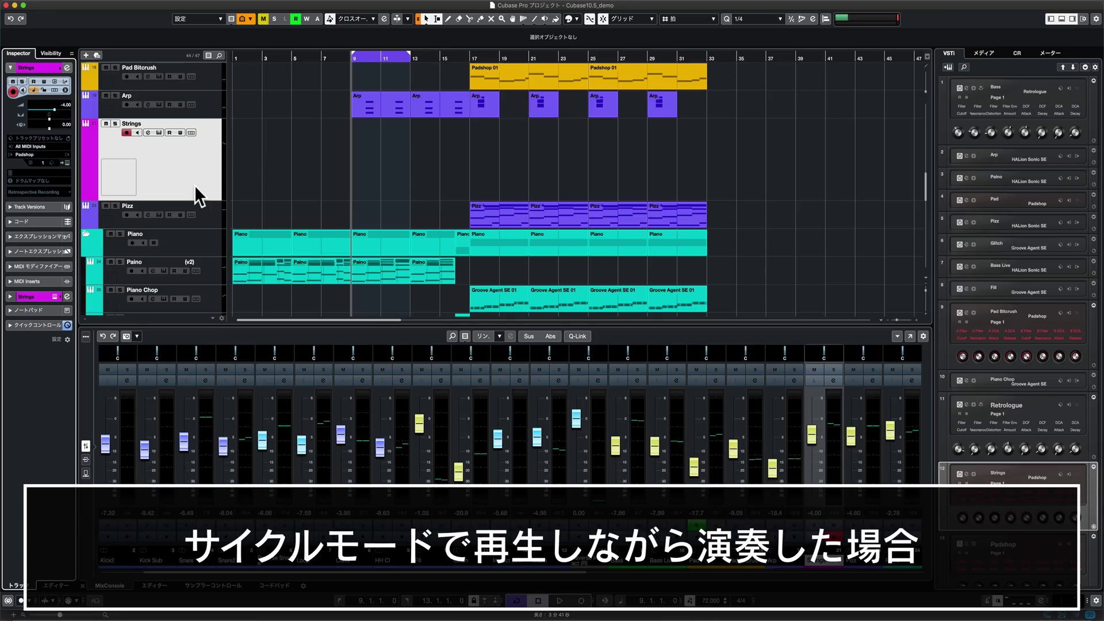
{"action": "key", "text": "space"}
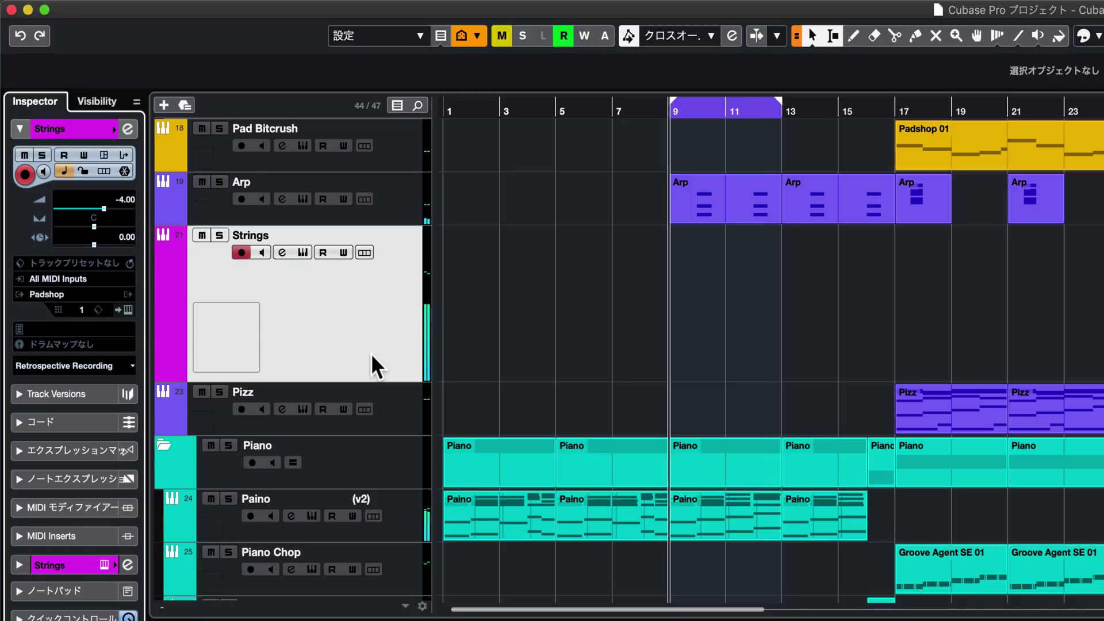
Step: Try inserting the buffered Strings cycle performance as a linear recording and undo the insertion
{"action": "left_click", "coordinate": [132, 368]}
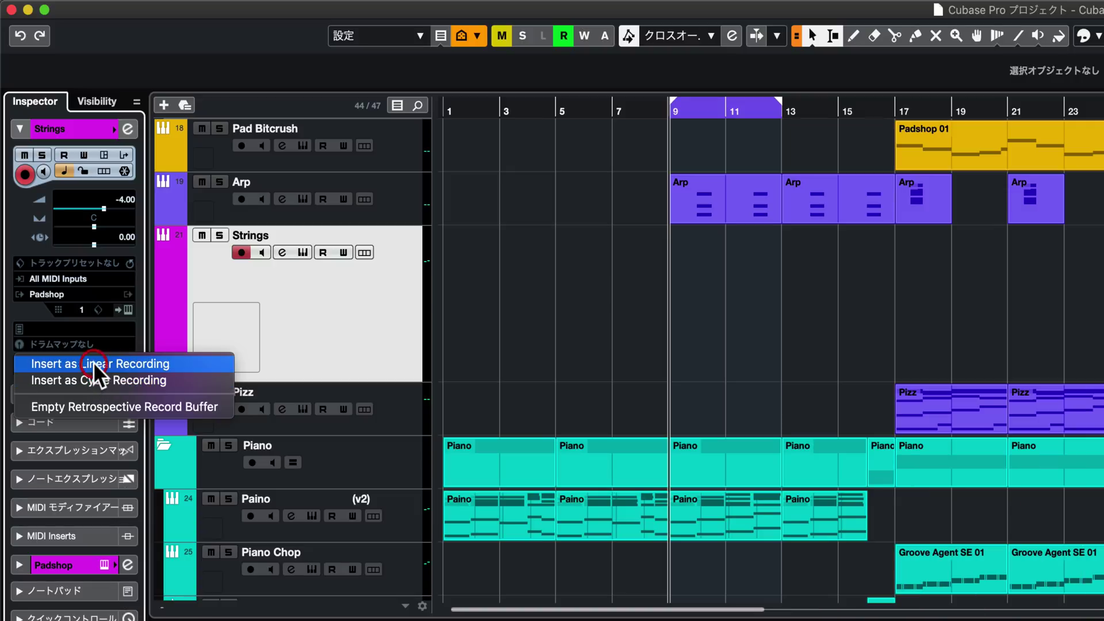
{"action": "left_click", "coordinate": [93, 362]}
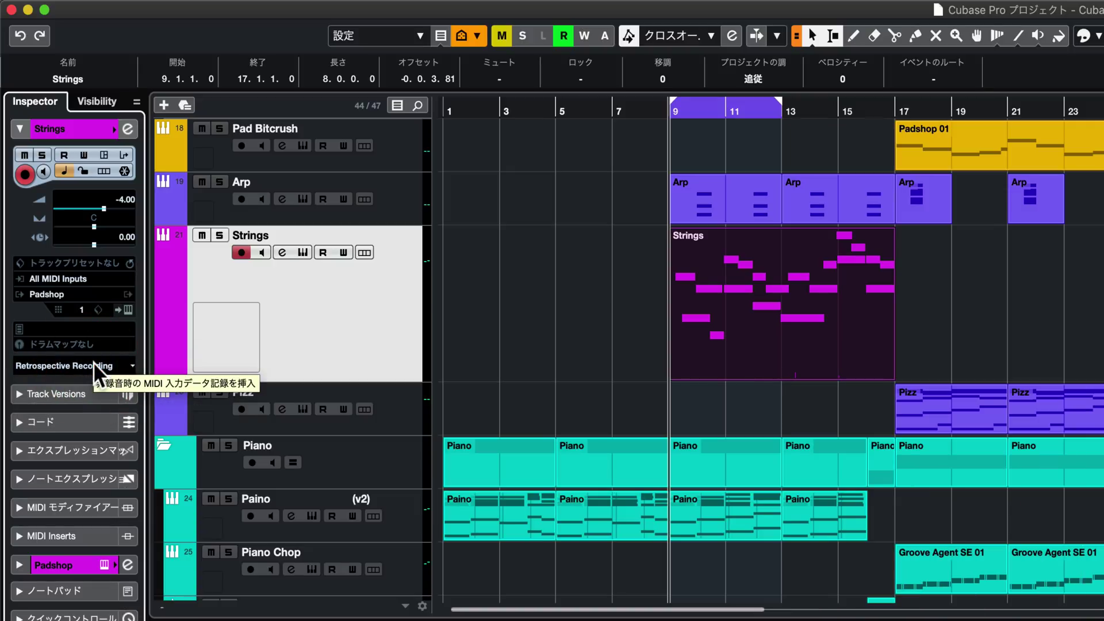
{"action": "key", "text": "super+z"}
Step: Insert the buffered Strings performance as a cycle recording and show the track's lanes
{"action": "left_click", "coordinate": [78, 369]}
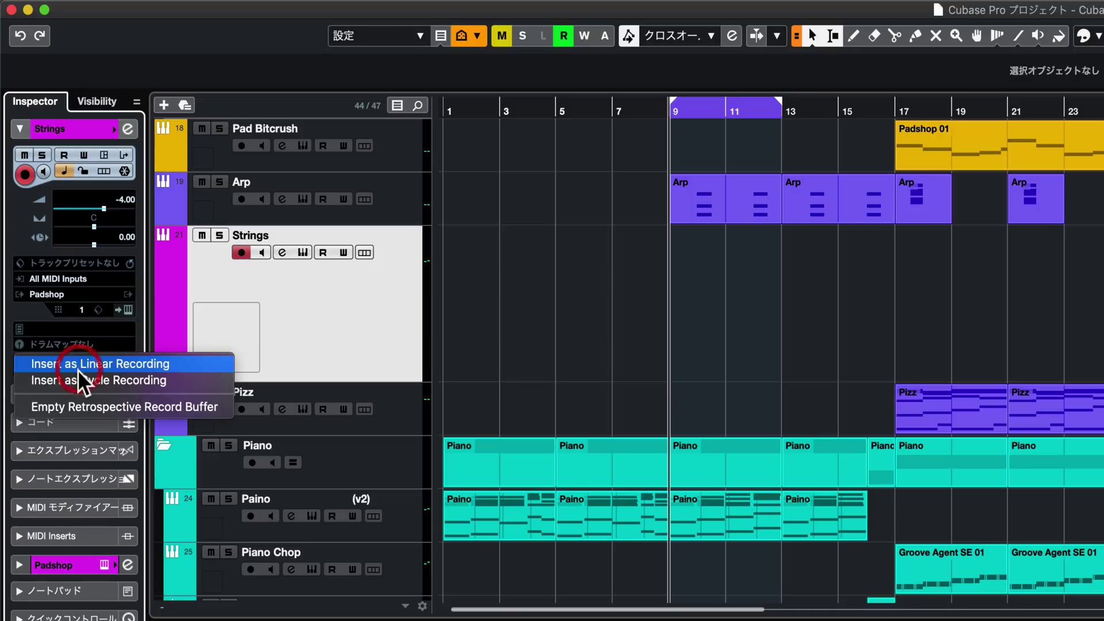
{"action": "left_click", "coordinate": [78, 380]}
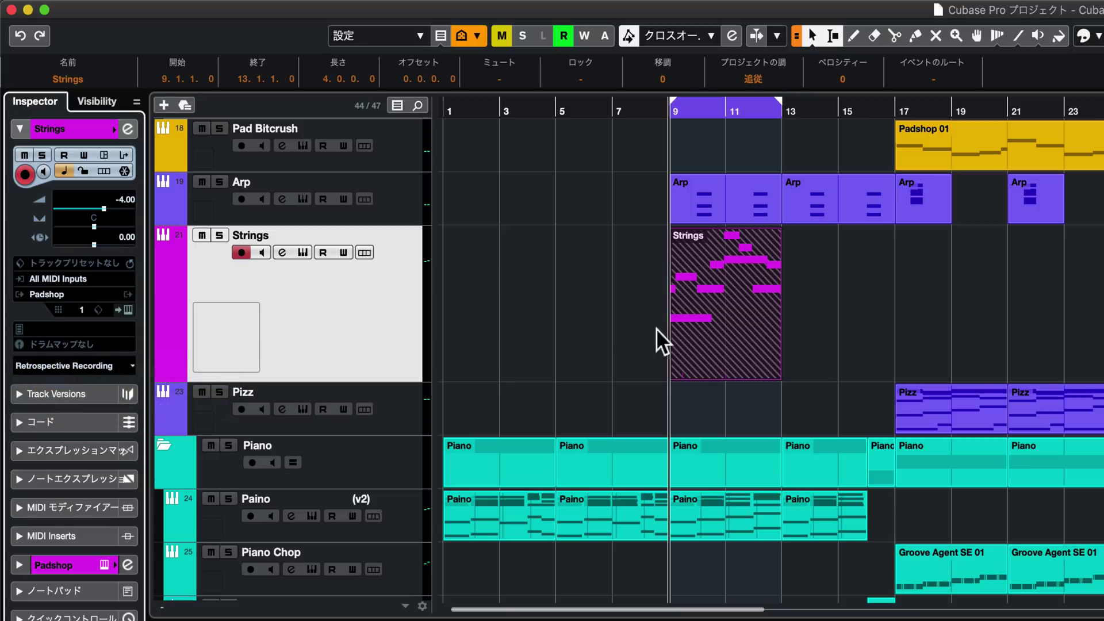
{"action": "left_click", "coordinate": [364, 252]}
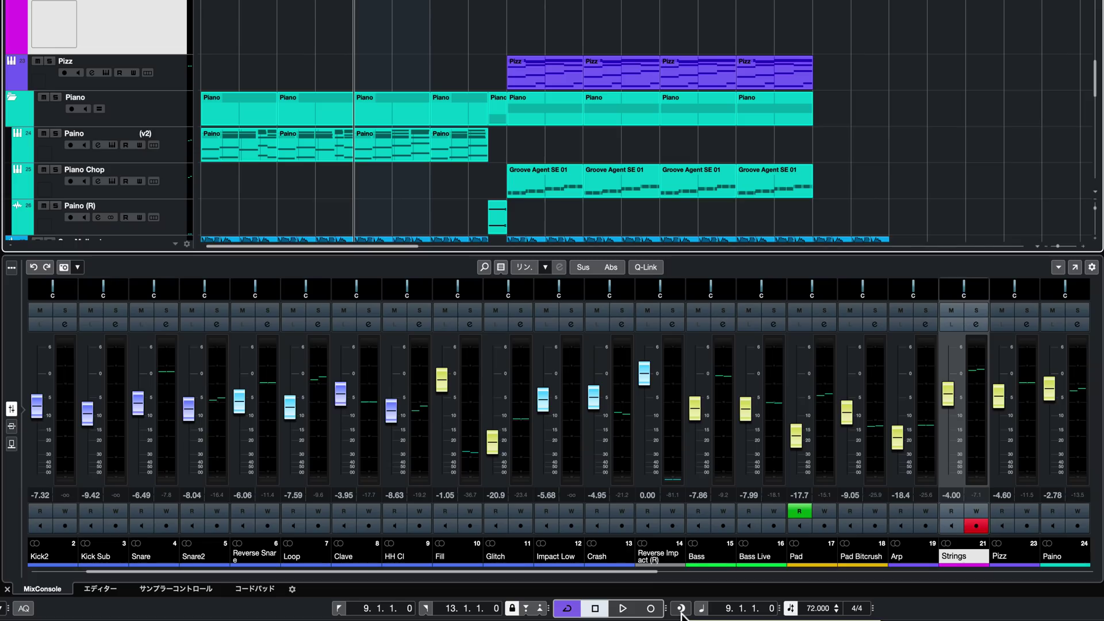
Step: Select the Pizz track, place the project cursor around bar 14, and insert the track's retrospective MIDI recording with the transport command
{"action": "left_click", "coordinate": [165, 78]}
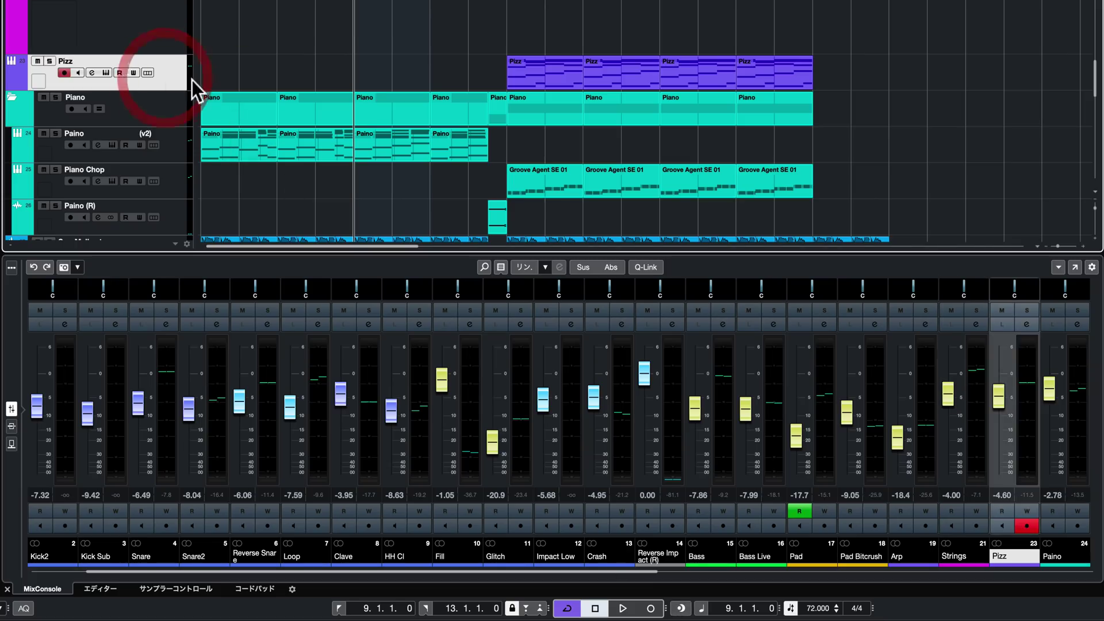
{"action": "left_click", "coordinate": [681, 609]}
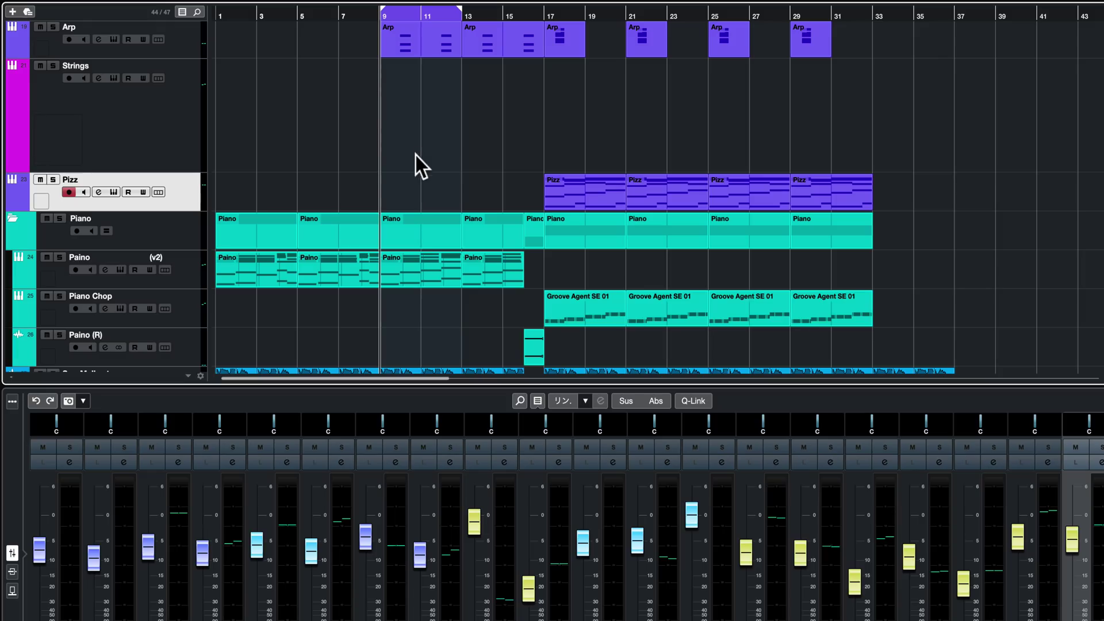
{"action": "left_click", "coordinate": [495, 13]}
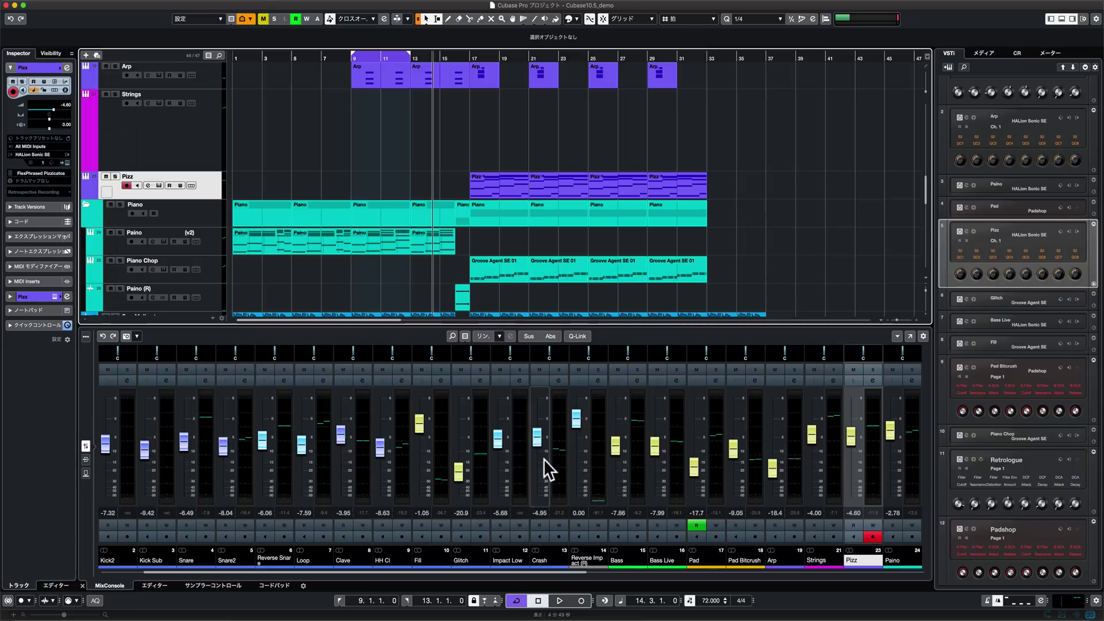
{"action": "left_click", "coordinate": [604, 600]}
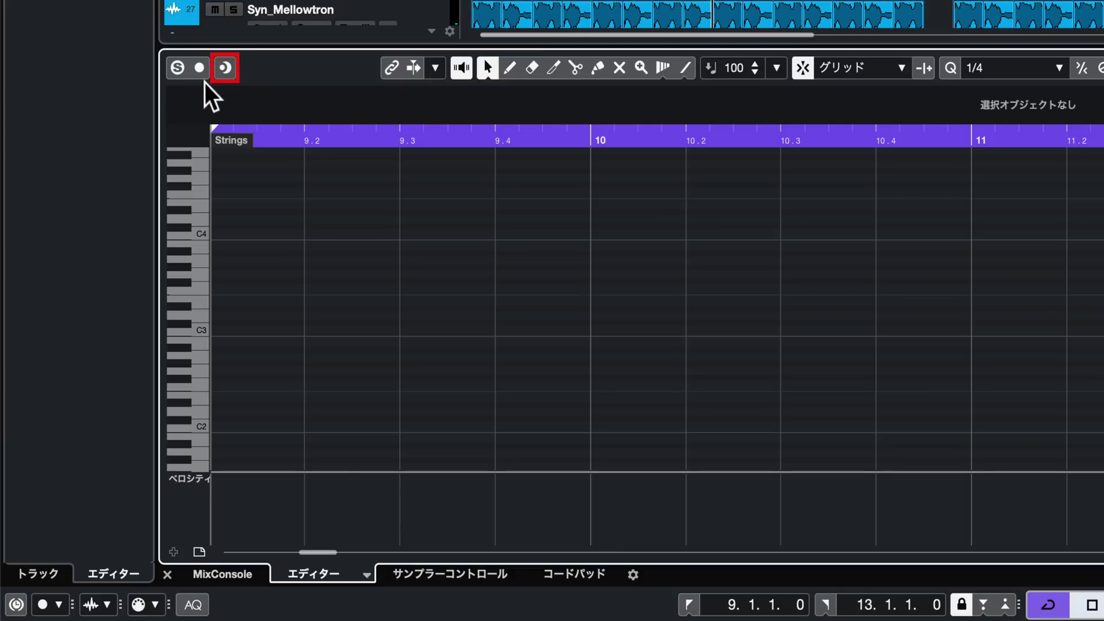
Step: Insert the retrospective recording into the Strings part in the Key Editor and bring up the transport's MIDI Retrospective Recording commands
{"action": "left_click", "coordinate": [225, 68]}
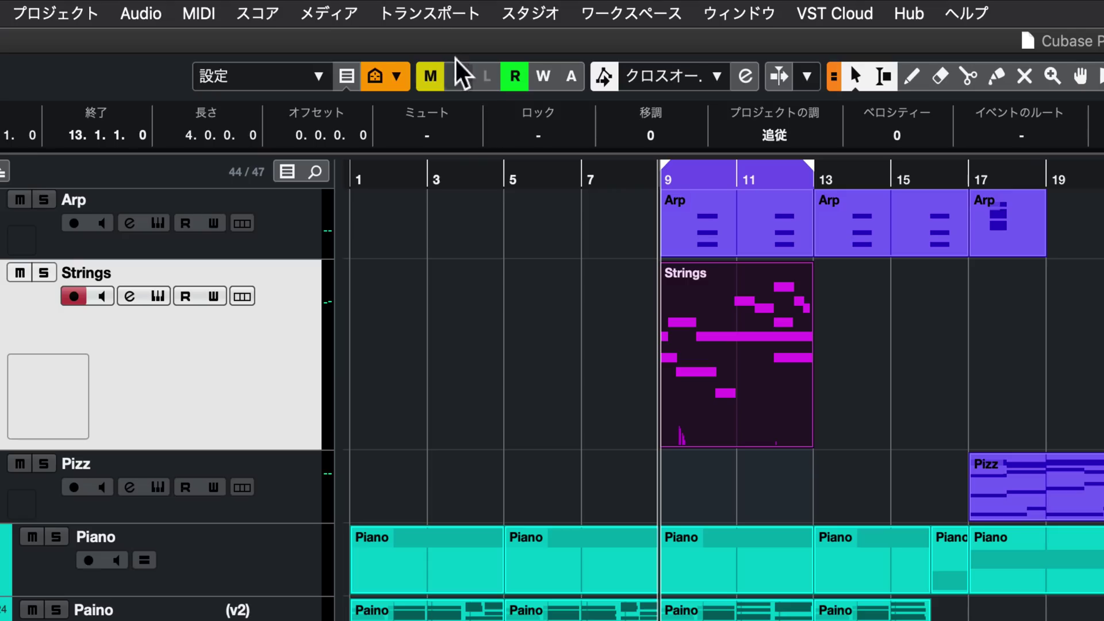
{"action": "left_click", "coordinate": [263, 2]}
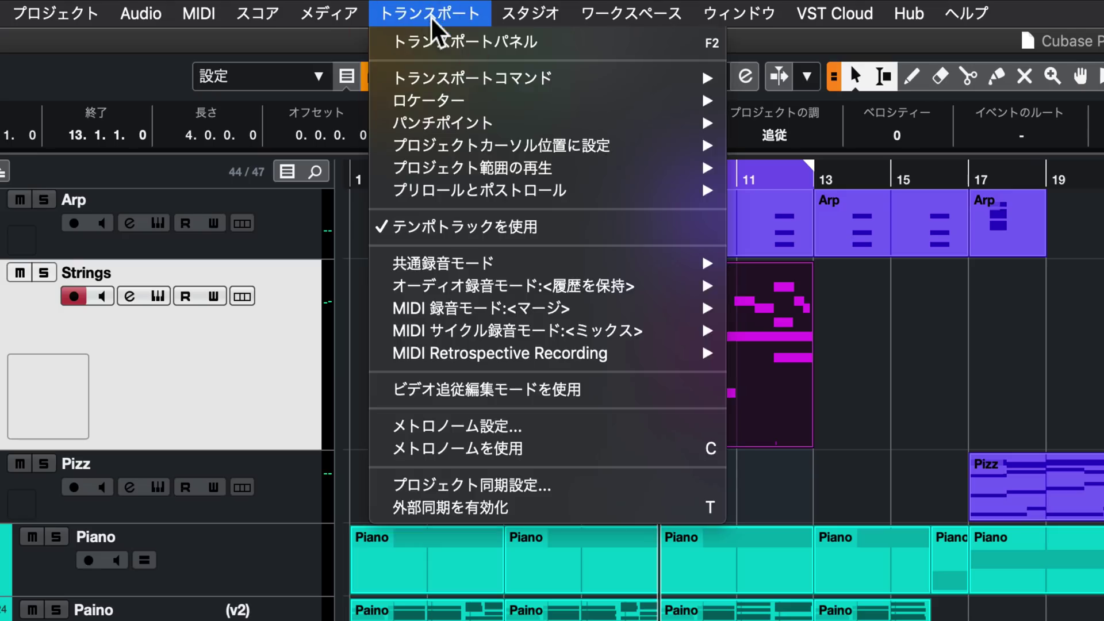
{"action": "mouse_move", "coordinate": [549, 356]}
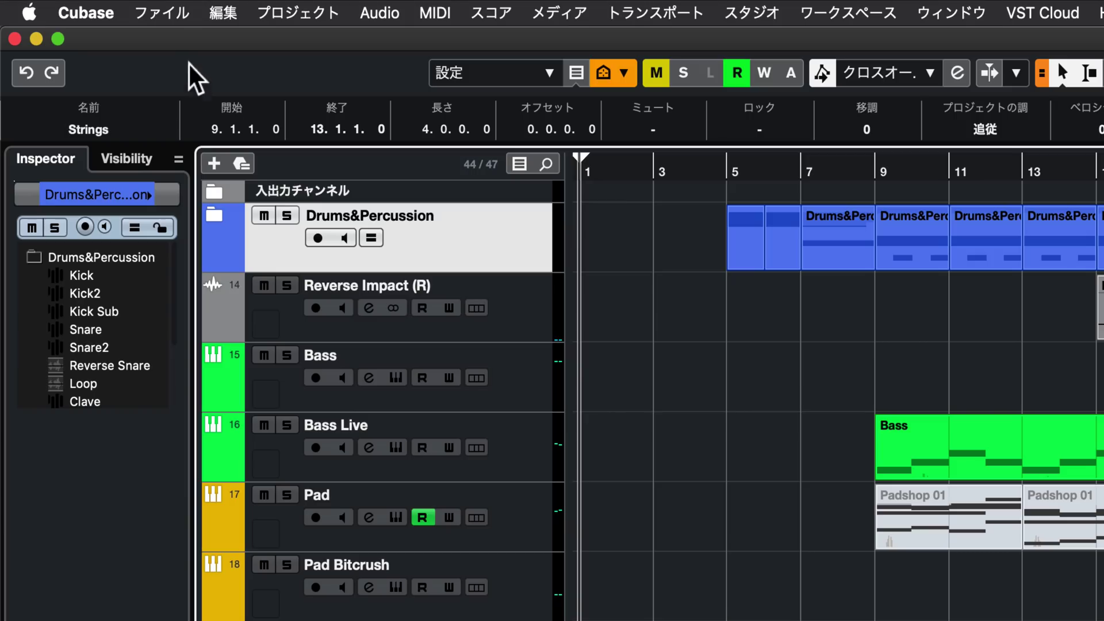
Step: Start importing tracks from a project file and choose the Cubase10.5_demo project to open the import options
{"action": "left_click", "coordinate": [70, 0]}
{"action": "mouse_move", "coordinate": [132, 117]}
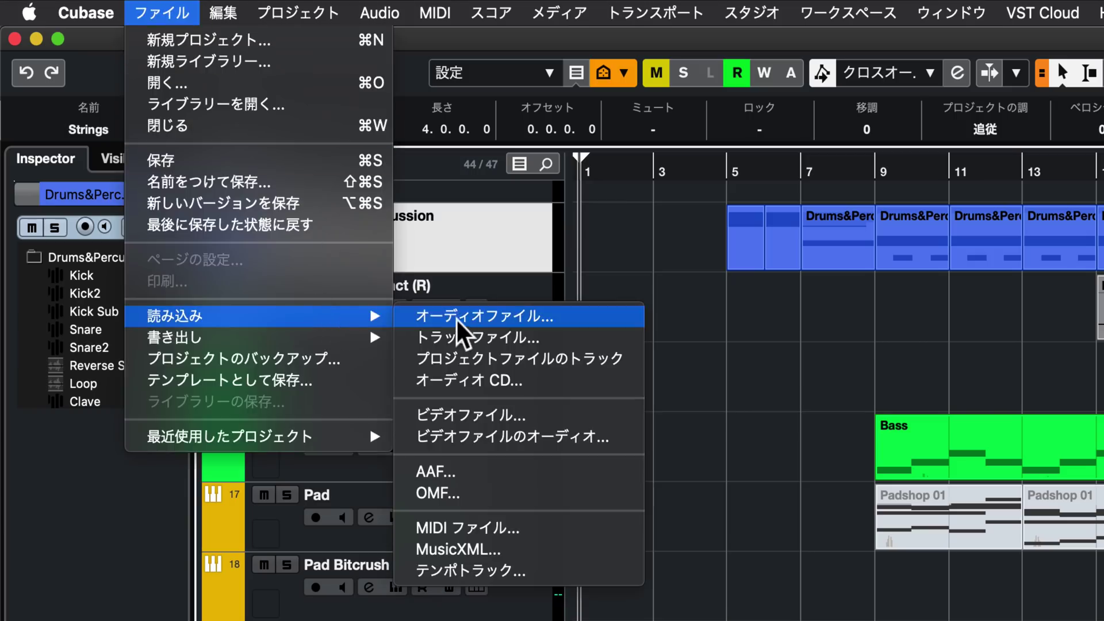
{"action": "left_click", "coordinate": [521, 368]}
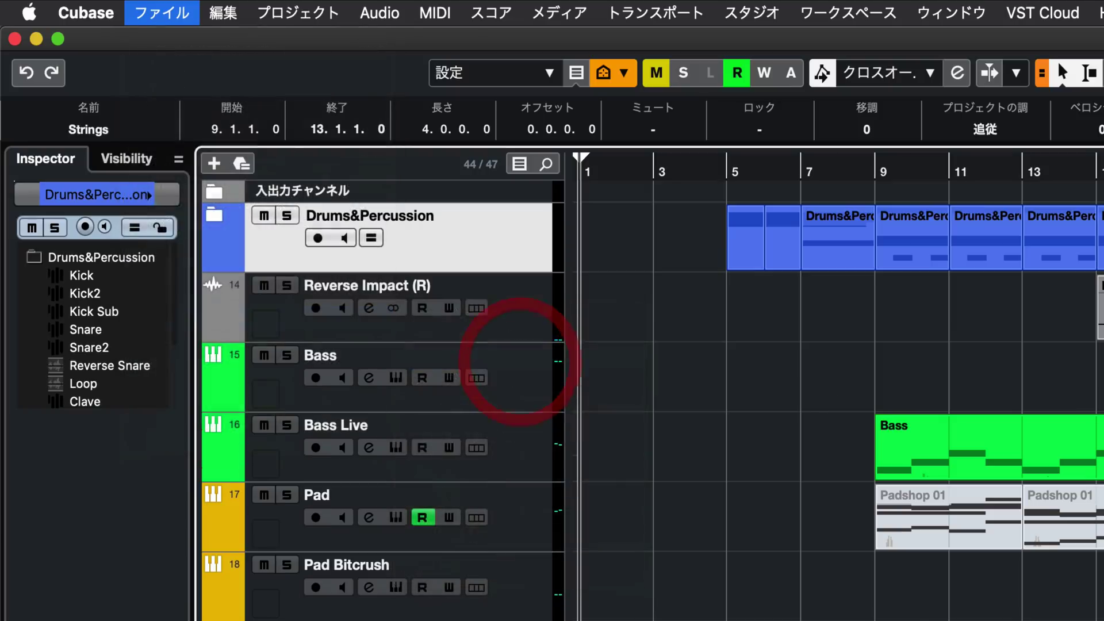
{"action": "double_click", "coordinate": [521, 257]}
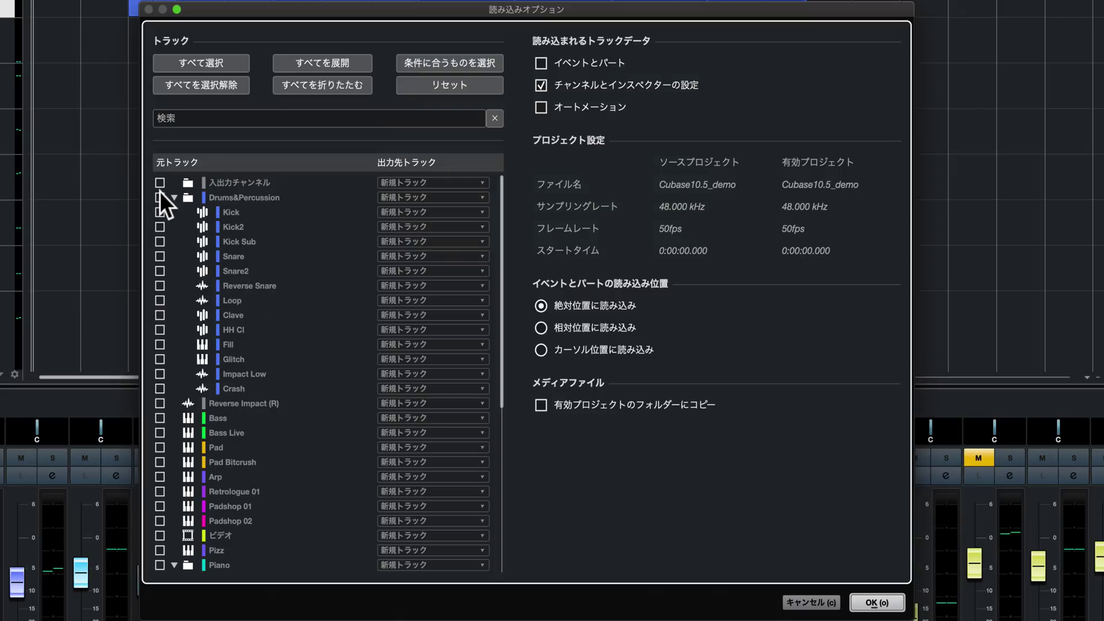
Step: Mark Kick, Kick2 and Kick Sub for import, and include the whole Drums&Percussion folder
{"action": "left_click", "coordinate": [160, 212]}
{"action": "left_click", "coordinate": [160, 227]}
{"action": "left_click", "coordinate": [160, 242]}
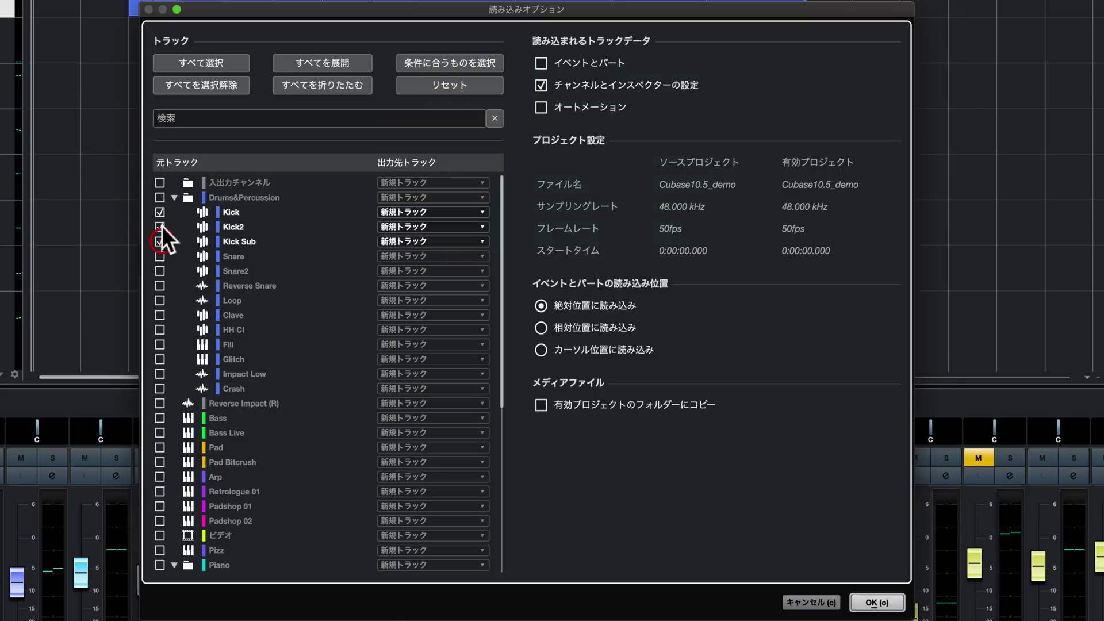
{"action": "left_click", "coordinate": [159, 198]}
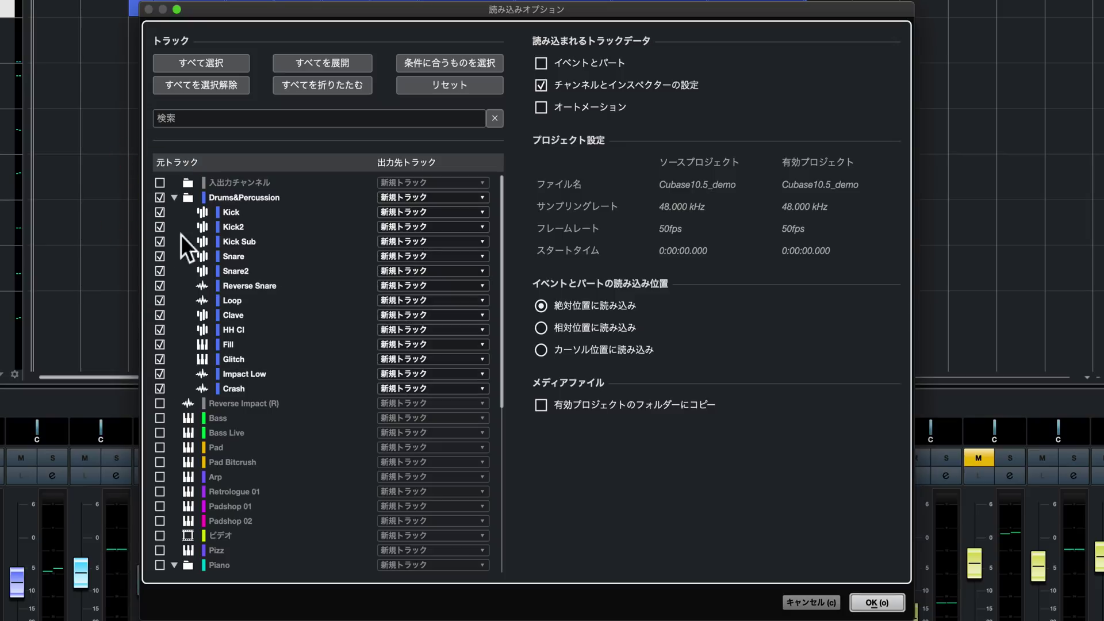
Step: Include the FX channels folder and the group channels folder in the tracks marked for import
{"action": "scroll", "coordinate": [197, 312], "scroll_direction": "down", "scroll_amount": 6}
{"action": "left_click", "coordinate": [161, 492]}
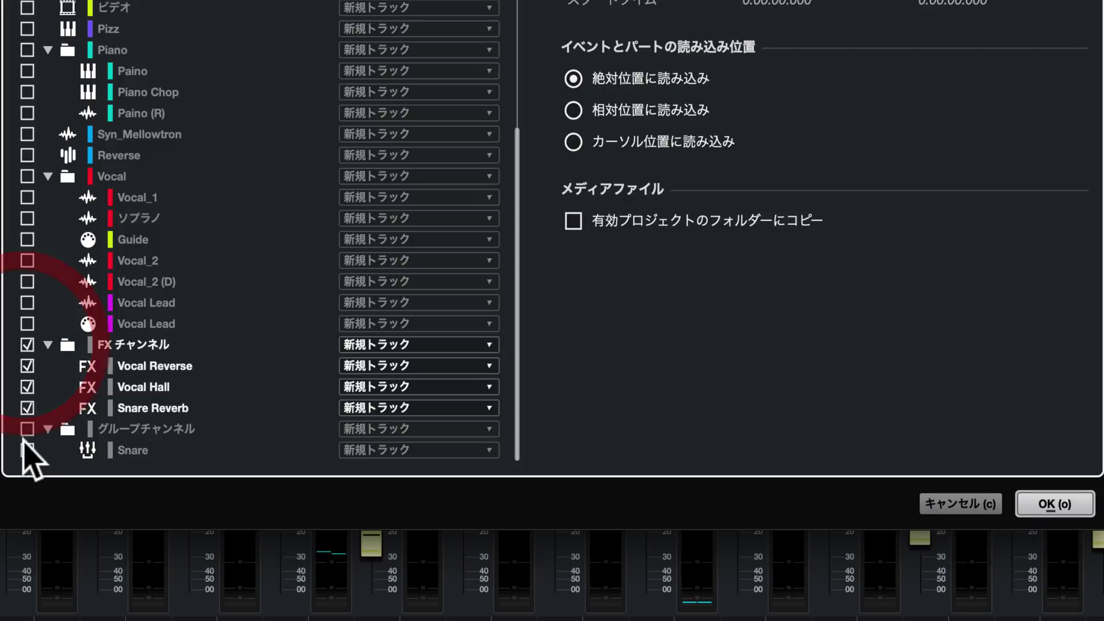
{"action": "left_click", "coordinate": [27, 429]}
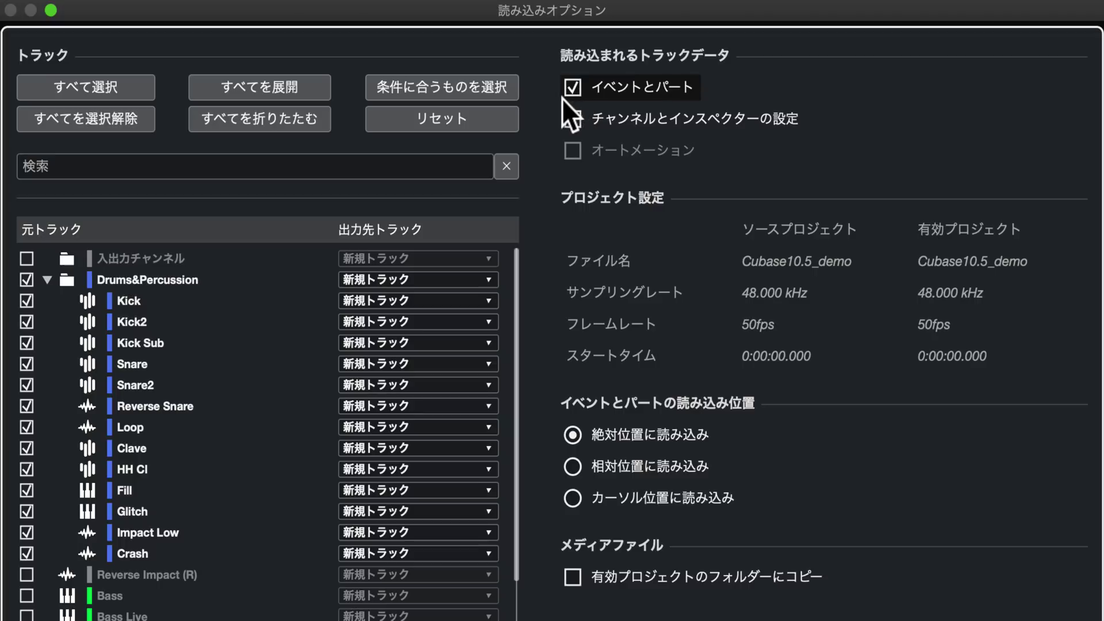
Step: Limit the imported track data to channel and inspector settings plus automation, without events and parts, and select the matching destination tracks
{"action": "left_click", "coordinate": [572, 118]}
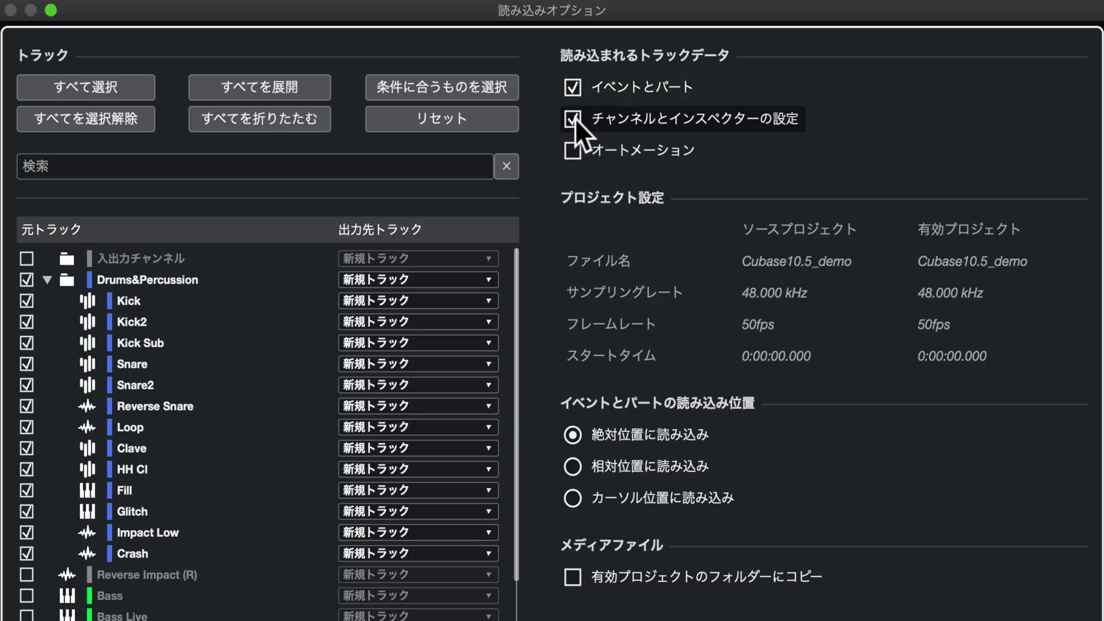
{"action": "left_click", "coordinate": [570, 89]}
{"action": "left_click", "coordinate": [573, 119]}
{"action": "left_click", "coordinate": [569, 84]}
{"action": "left_click", "coordinate": [571, 86]}
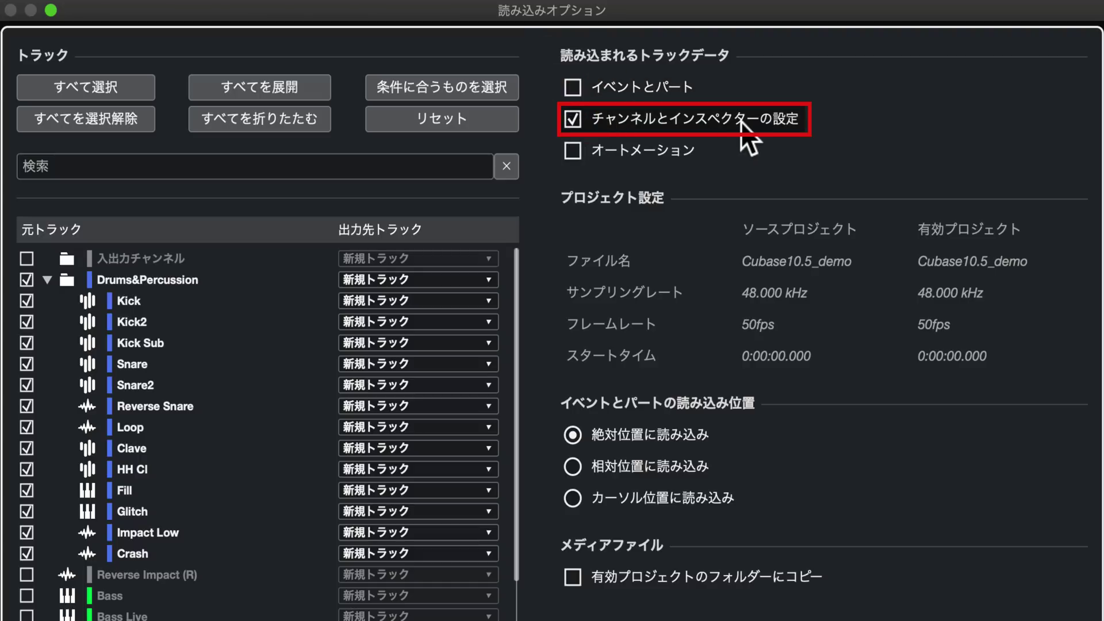
{"action": "left_click", "coordinate": [571, 150]}
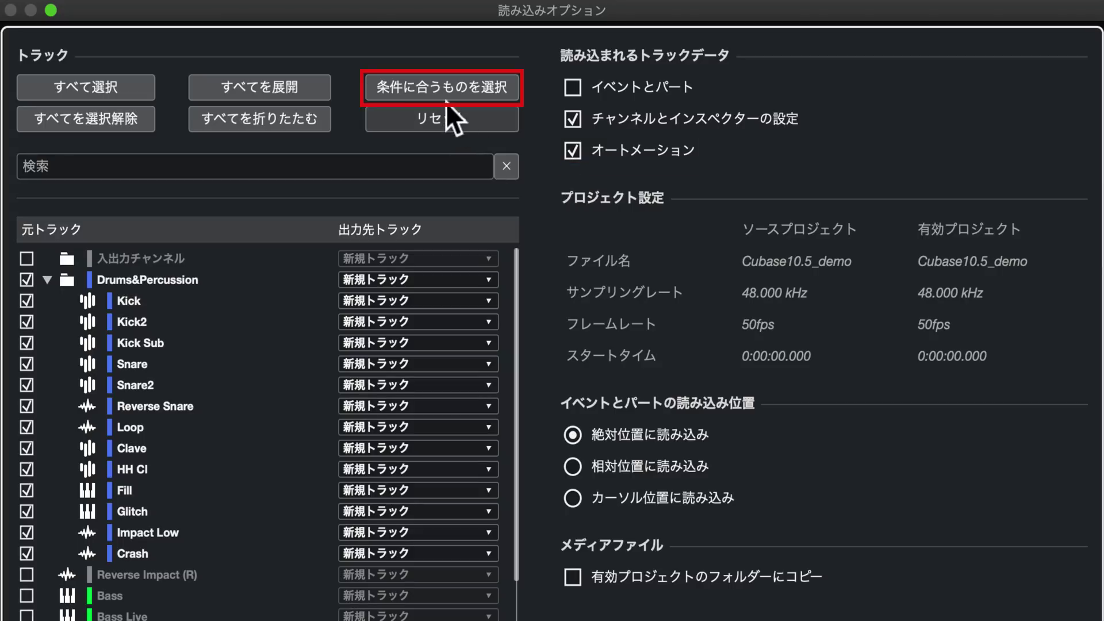
{"action": "left_click", "coordinate": [437, 85]}
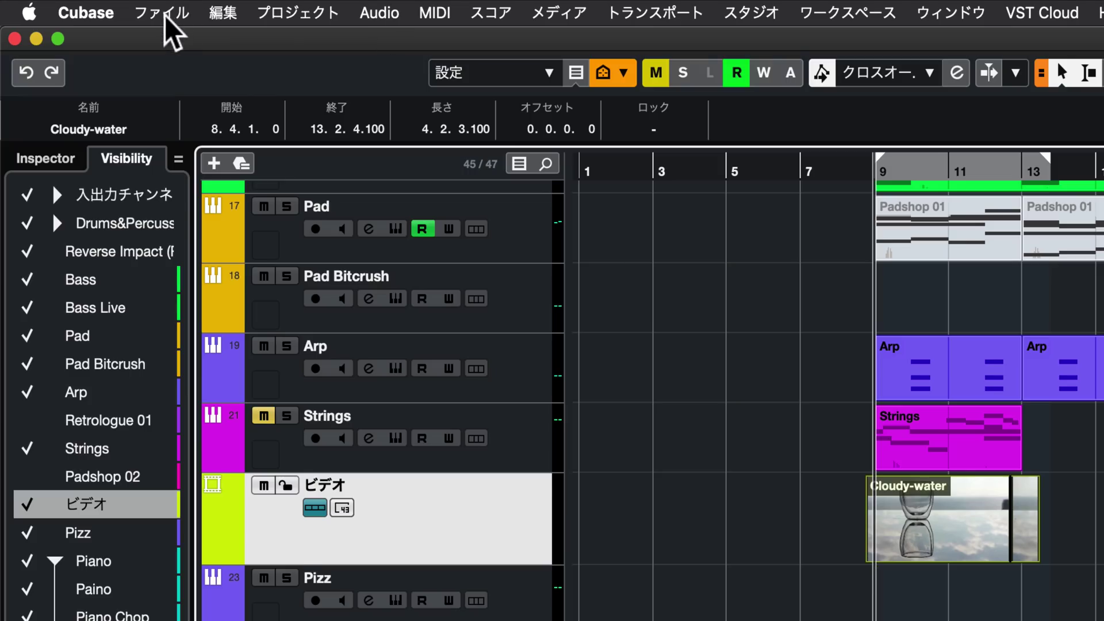
Step: Start a video export of the project containing the Cloudy-water clip
{"action": "left_click", "coordinate": [65, 5]}
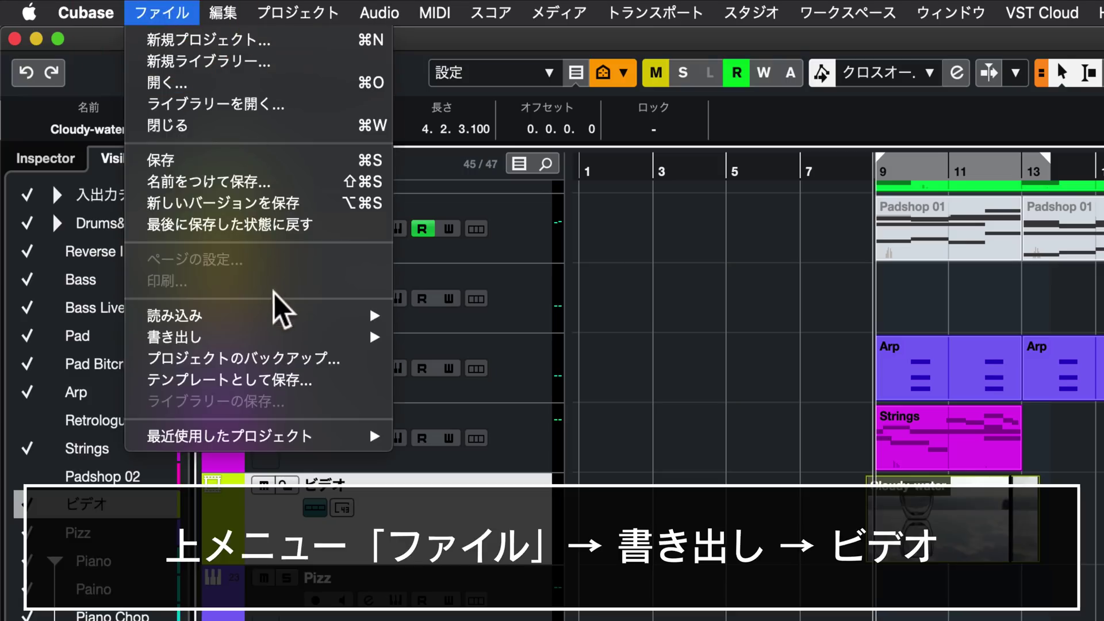
{"action": "mouse_move", "coordinate": [284, 340]}
{"action": "left_click", "coordinate": [499, 388]}
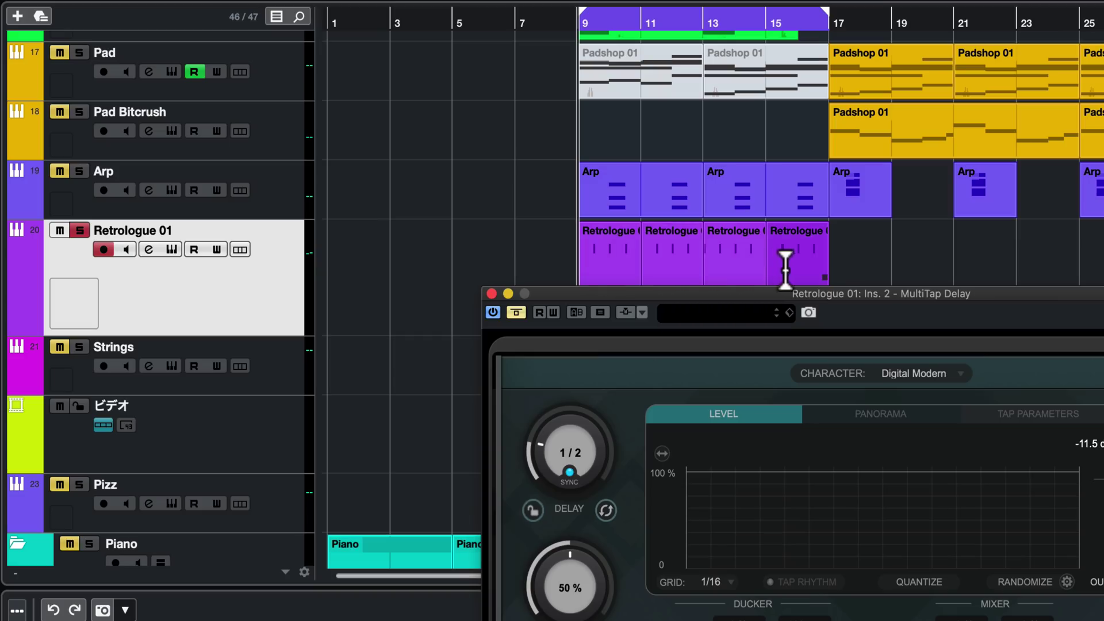
Step: Use transport playback on the Retrologue 01 track and set its MultiTap Delay feedback to 0 %
{"action": "key", "text": "space"}
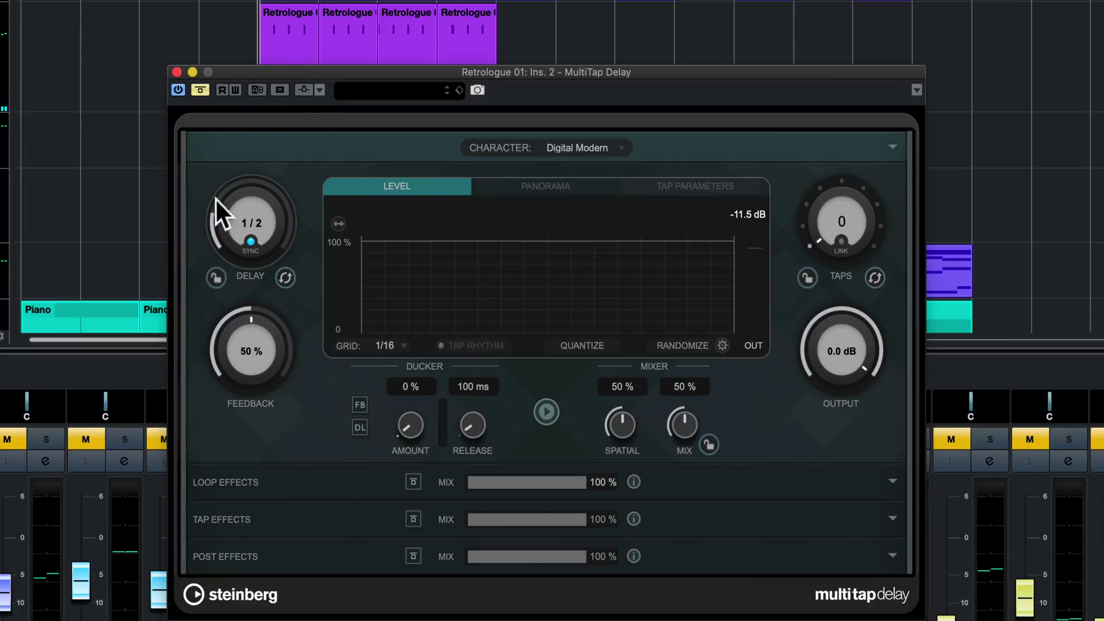
{"action": "left_click", "coordinate": [250, 218]}
{"action": "left_click", "coordinate": [264, 216]}
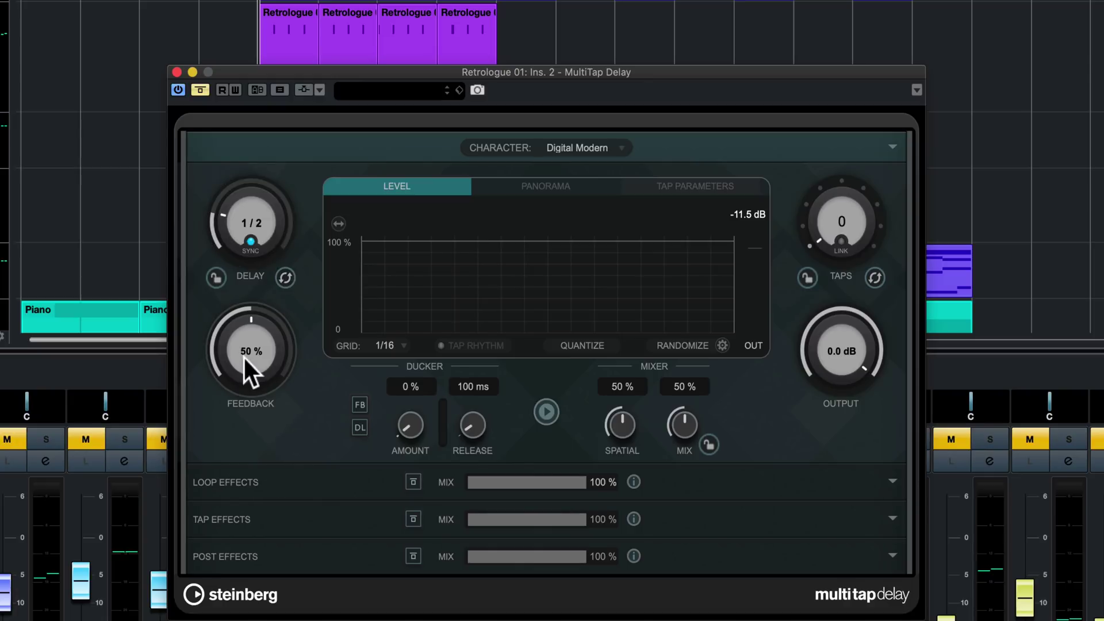
{"action": "left_click_drag", "start_coordinate": [247, 336], "coordinate": [243, 443]}
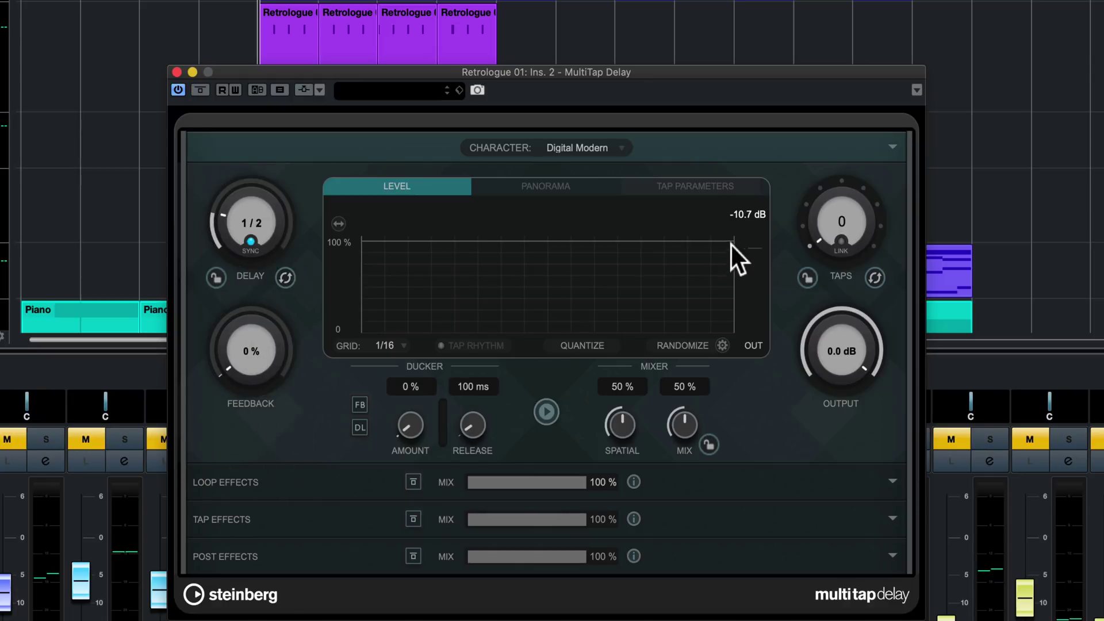
Step: Set the MultiTap Delay to 4 taps, spread them out along the 1/16 grid, and audition the pattern
{"action": "left_click_drag", "start_coordinate": [830, 233], "coordinate": [862, 226]}
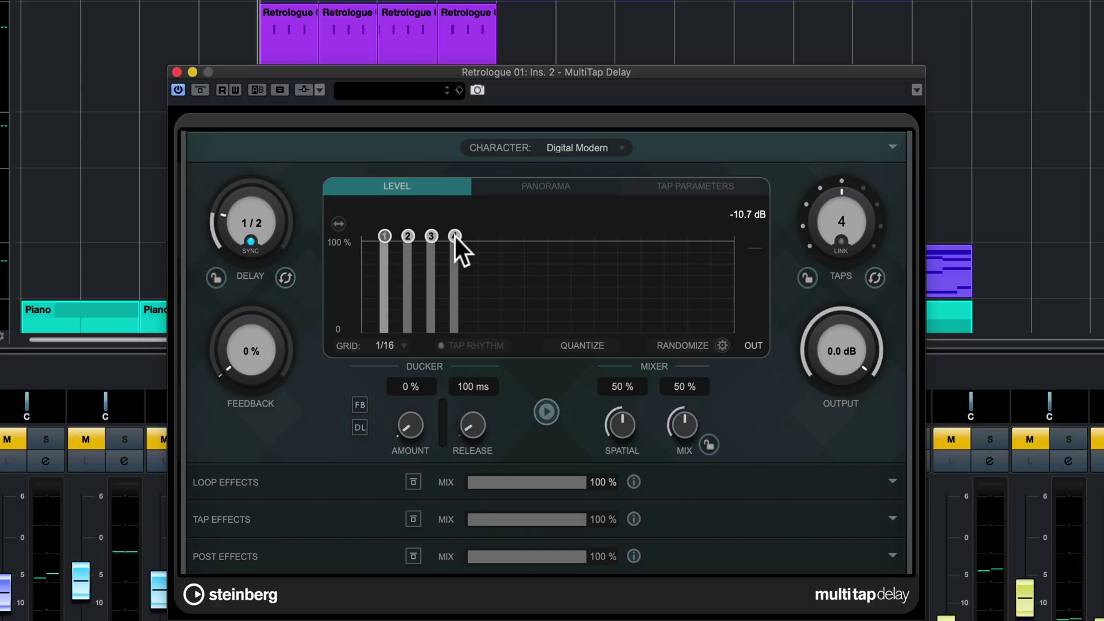
{"action": "left_click_drag", "start_coordinate": [454, 236], "coordinate": [617, 238]}
{"action": "left_click_drag", "start_coordinate": [431, 235], "coordinate": [522, 239]}
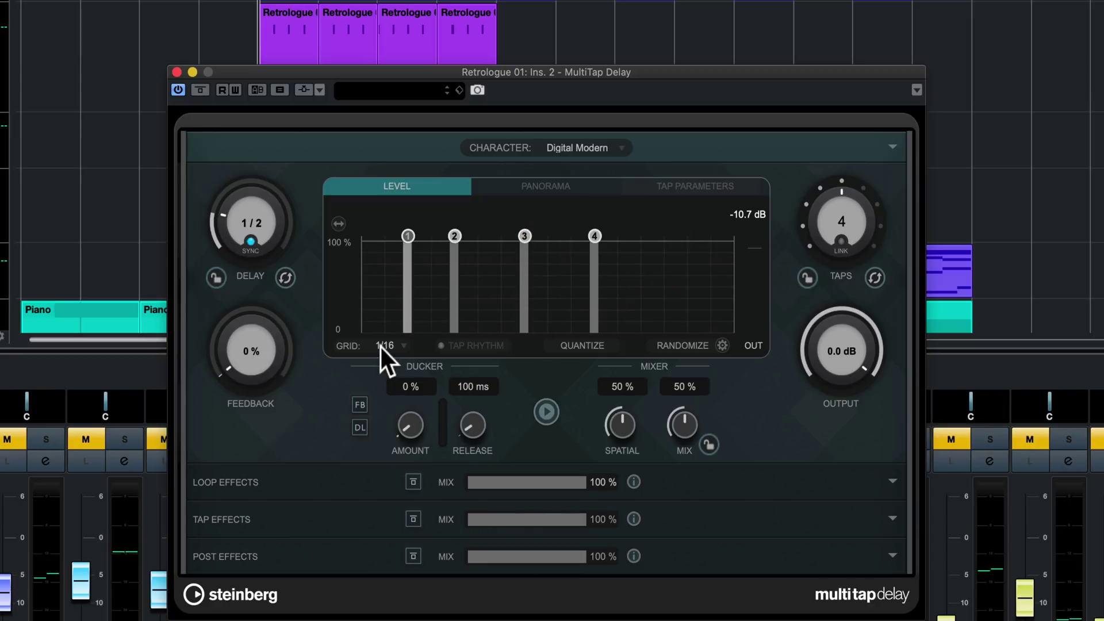
{"action": "key", "text": "space"}
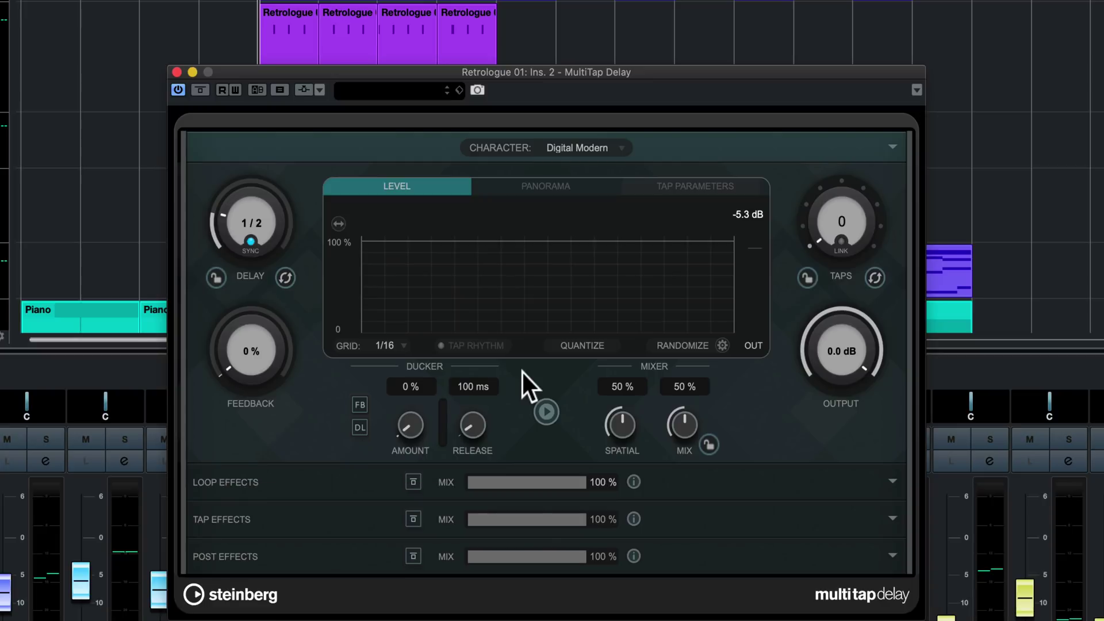
Step: Enter a five-tap delay rhythm with Tap Rhythm during playback and quantize the taps to the 1/16 grid
{"action": "left_click", "coordinate": [444, 345]}
{"action": "key", "text": "space"}
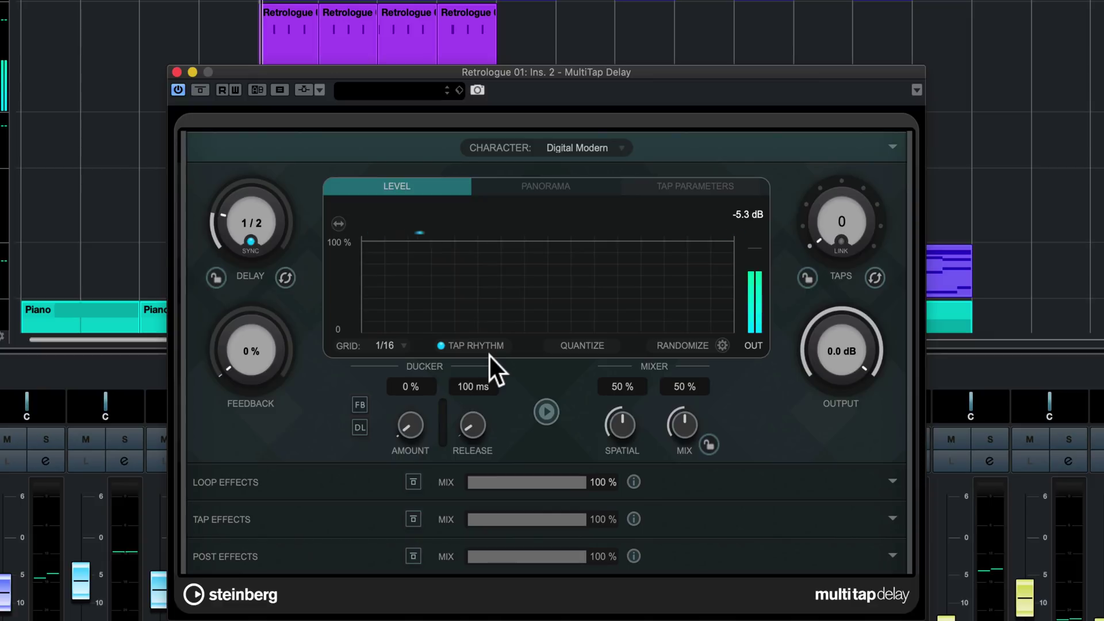
{"action": "left_click", "coordinate": [477, 345]}
{"action": "left_click", "coordinate": [477, 345]}
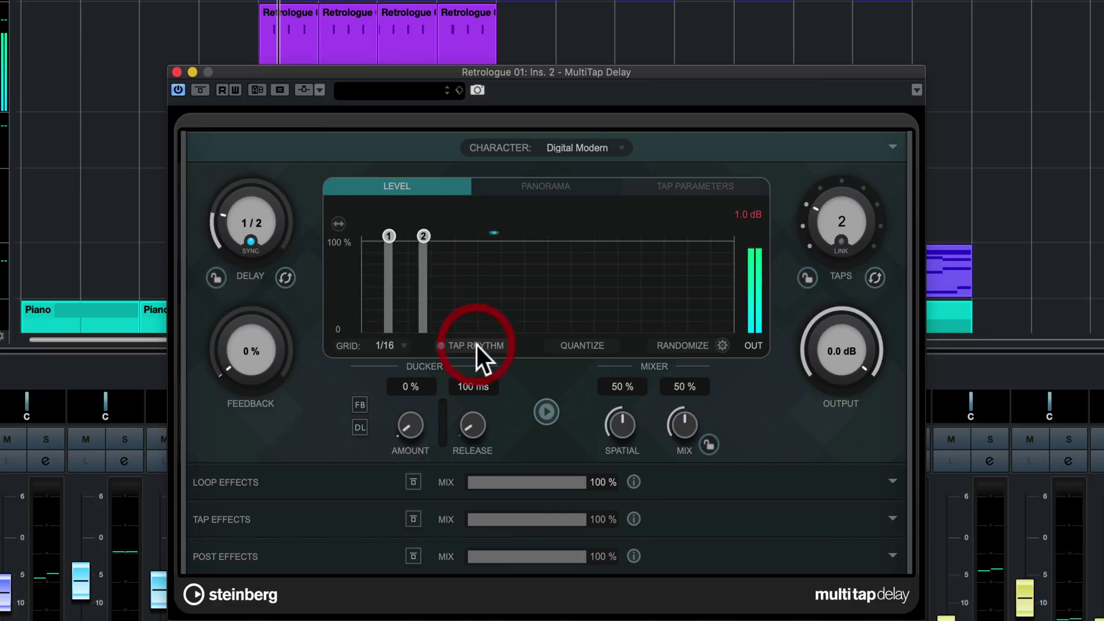
{"action": "left_click", "coordinate": [476, 345]}
{"action": "left_click", "coordinate": [481, 345]}
{"action": "left_click", "coordinate": [484, 344]}
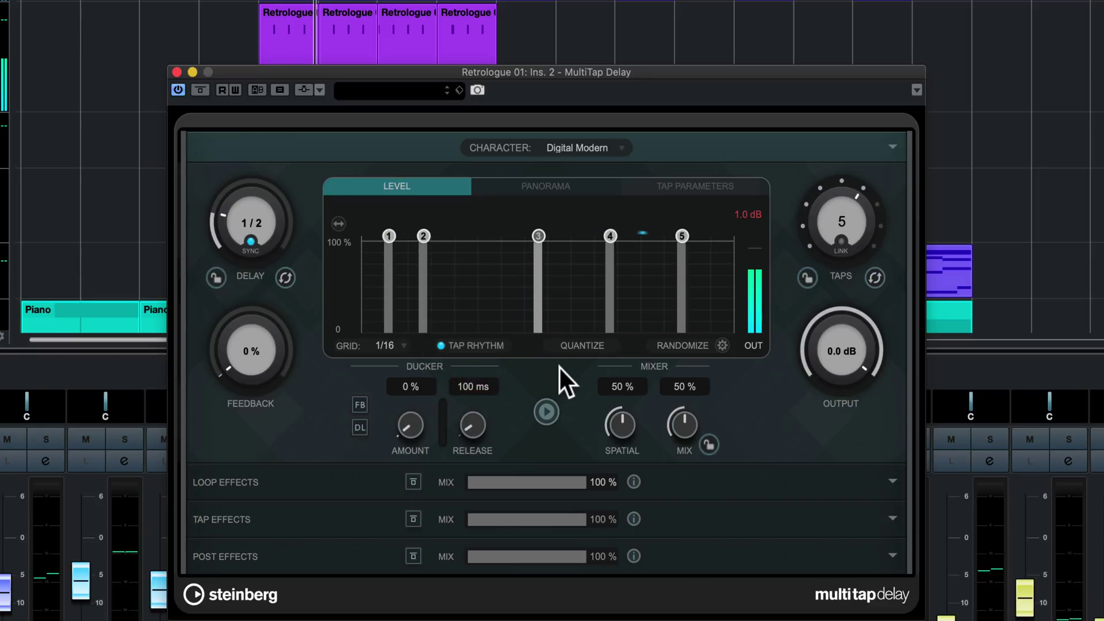
{"action": "left_click", "coordinate": [583, 346]}
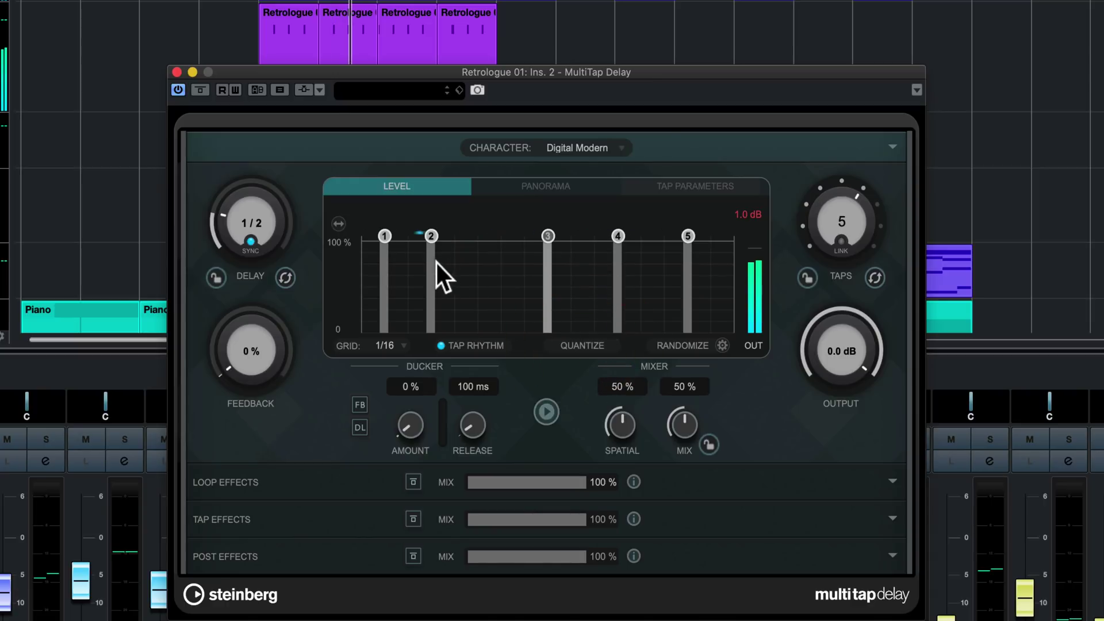
Step: Move tap 1 one grid line closer to tap 2 and lower the levels of both taps, tap 1 more strongly
{"action": "left_click_drag", "start_coordinate": [387, 235], "coordinate": [409, 237]}
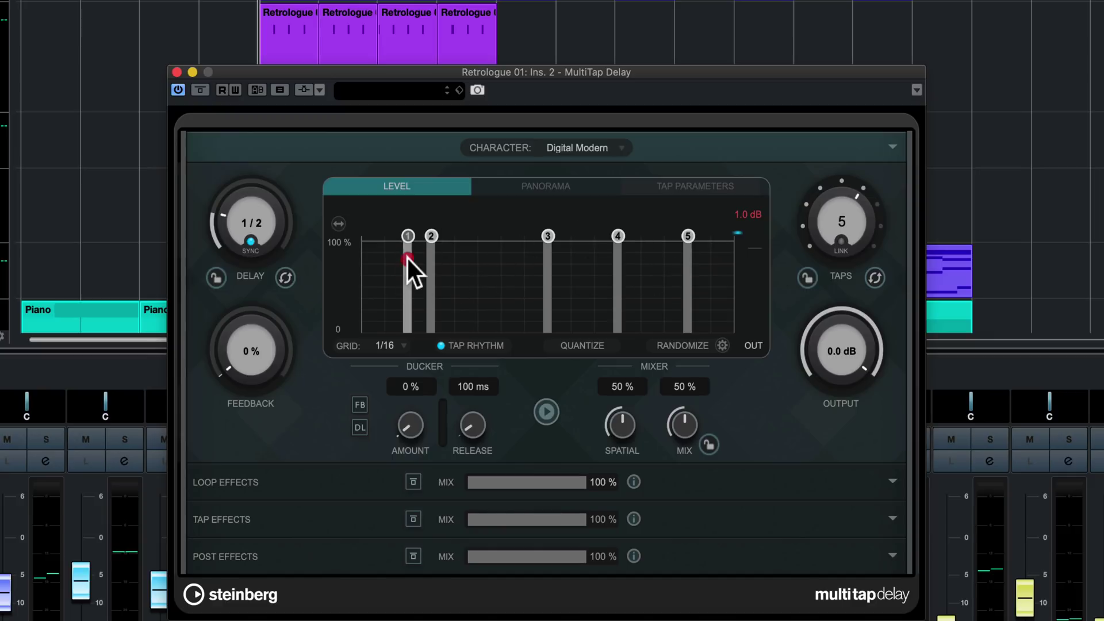
{"action": "left_click_drag", "start_coordinate": [407, 284], "coordinate": [429, 257]}
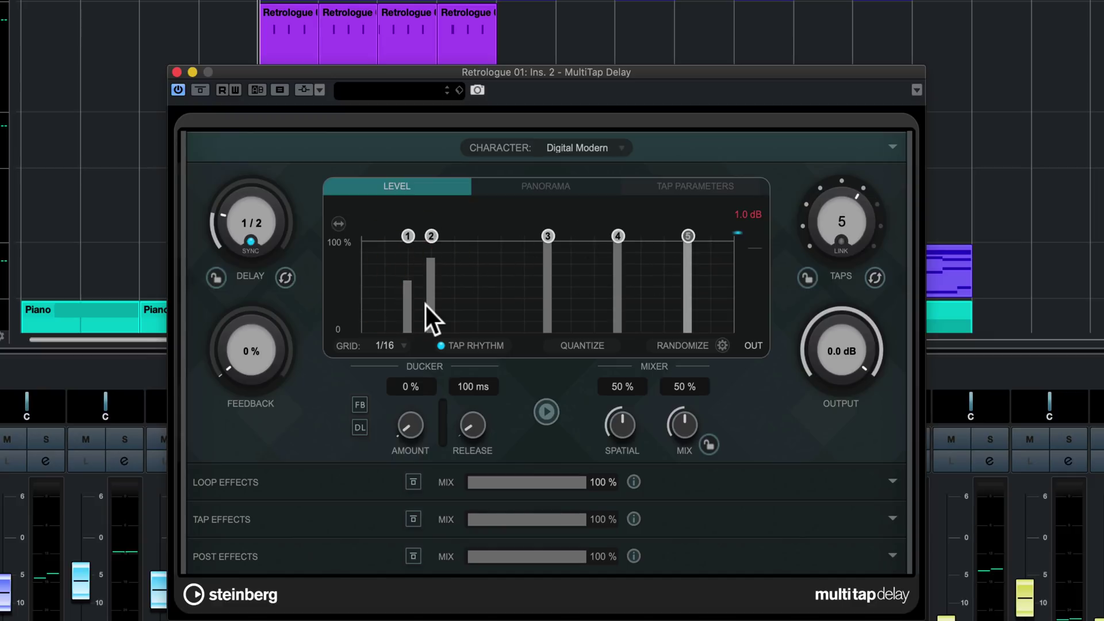
Step: During playback, pan taps 1, 3 and 5 to the left, tap 2 about 29 % and tap 4 about 61 % to the right
{"action": "left_click", "coordinate": [529, 185]}
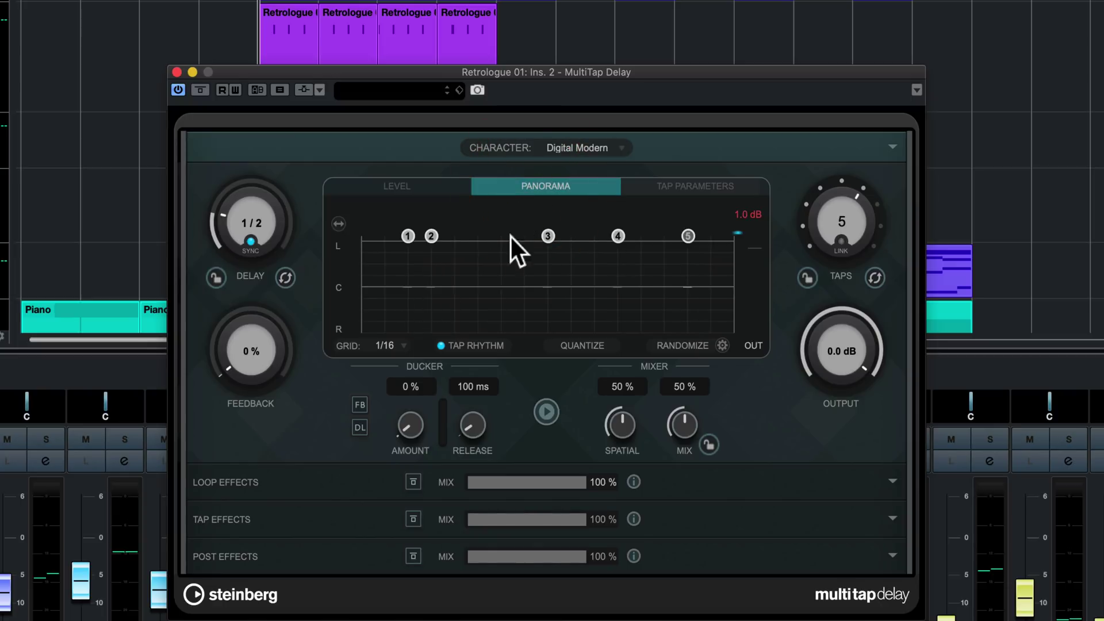
{"action": "key", "text": "space"}
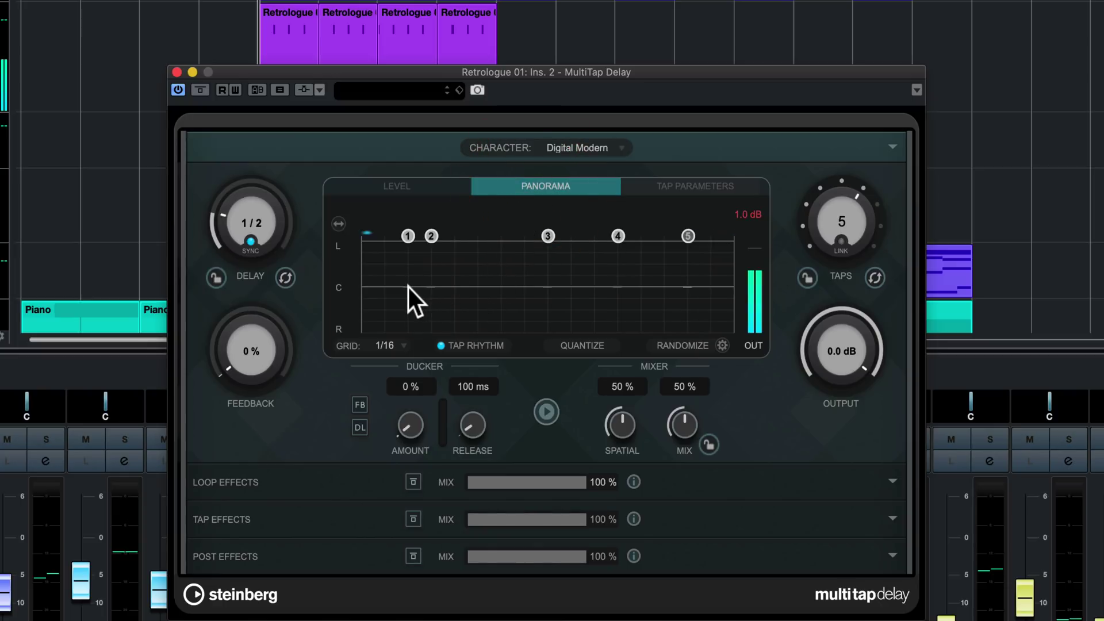
{"action": "left_click_drag", "start_coordinate": [408, 287], "coordinate": [429, 302]}
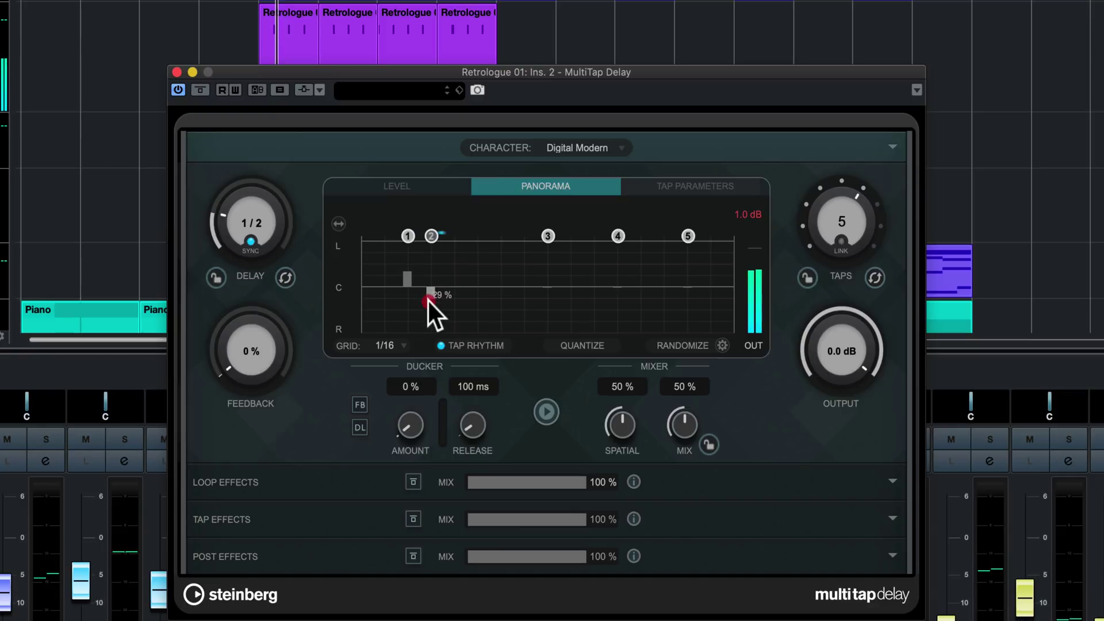
{"action": "left_click_drag", "start_coordinate": [550, 287], "coordinate": [550, 264]}
{"action": "left_click_drag", "start_coordinate": [618, 286], "coordinate": [620, 314]}
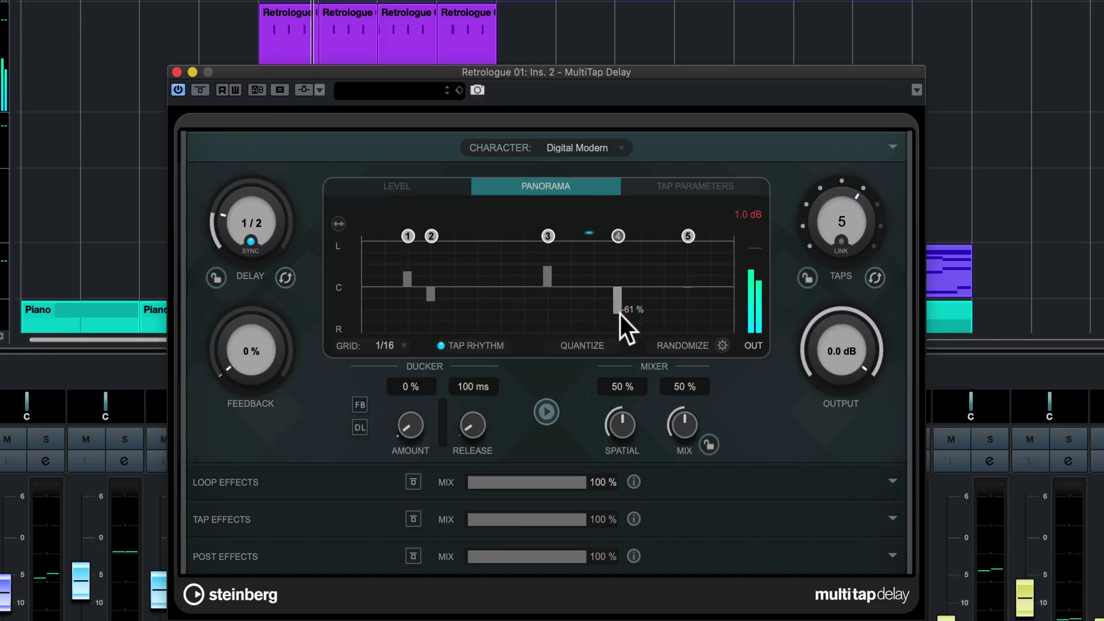
{"action": "left_click_drag", "start_coordinate": [688, 287], "coordinate": [685, 253]}
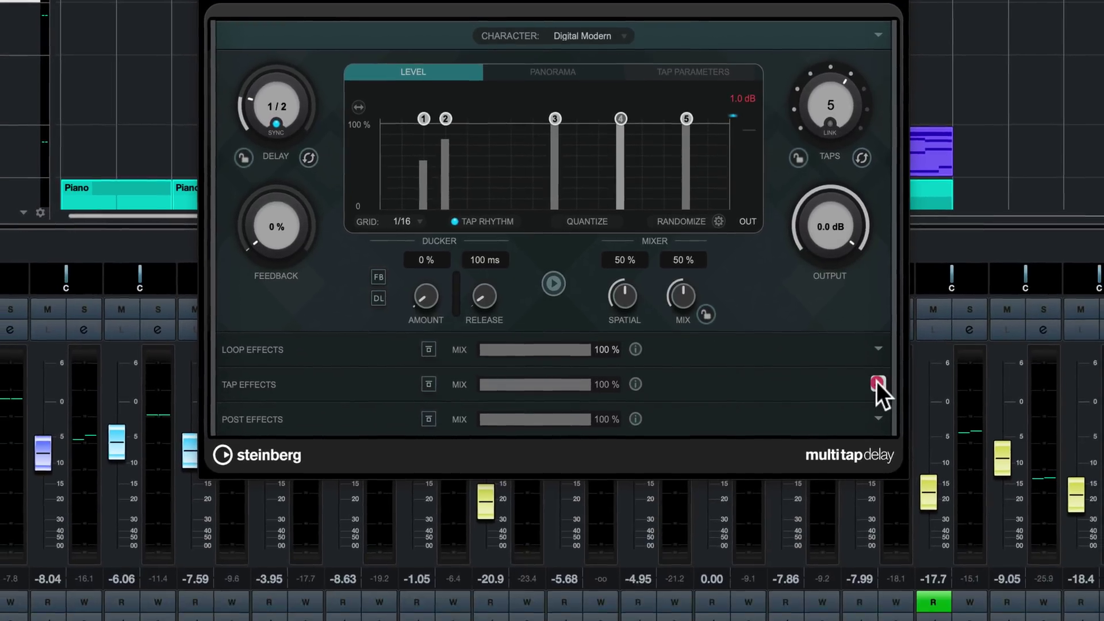
Step: Add a Pitch Shifter module to the delay's tap effects
{"action": "left_click", "coordinate": [877, 382]}
{"action": "left_click", "coordinate": [373, 433]}
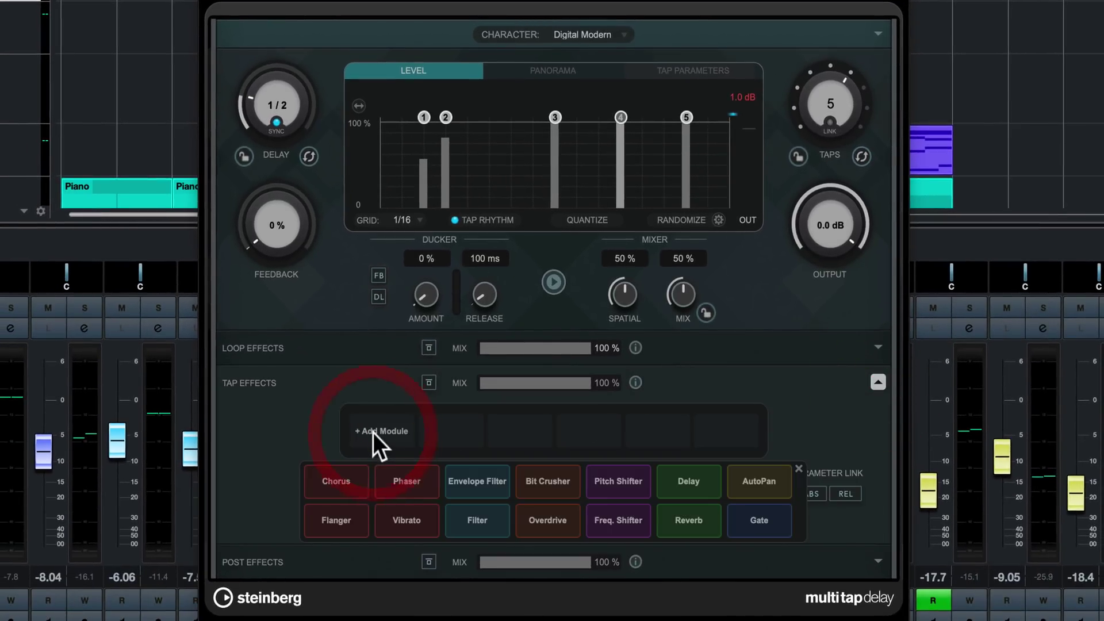
{"action": "left_click", "coordinate": [612, 479]}
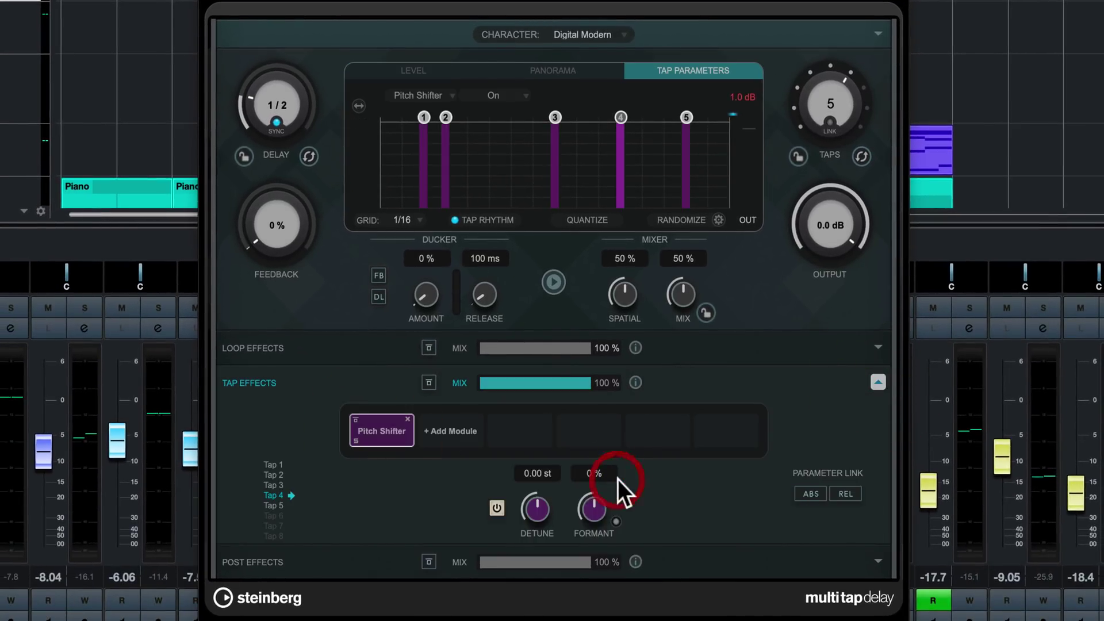
Step: Set the Pitch Shifter detune to 5 st for tap 2 and -5 st for tap 4, and collapse the tap effects
{"action": "left_click", "coordinate": [285, 475]}
{"action": "left_click", "coordinate": [537, 471]}
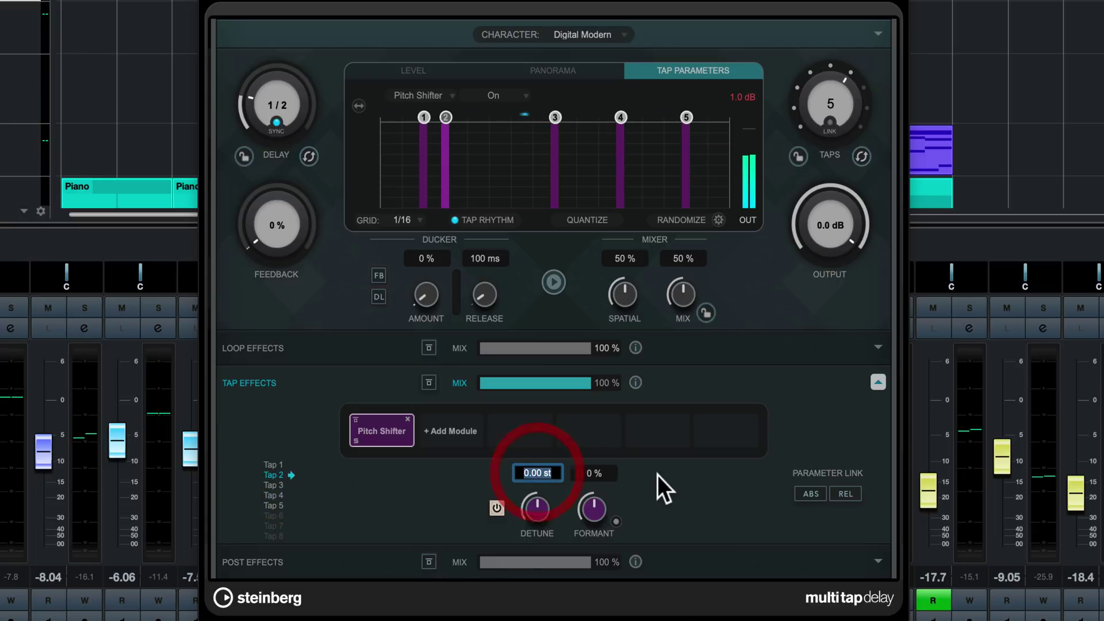
{"action": "type", "text": "5"}
{"action": "key", "text": "Return"}
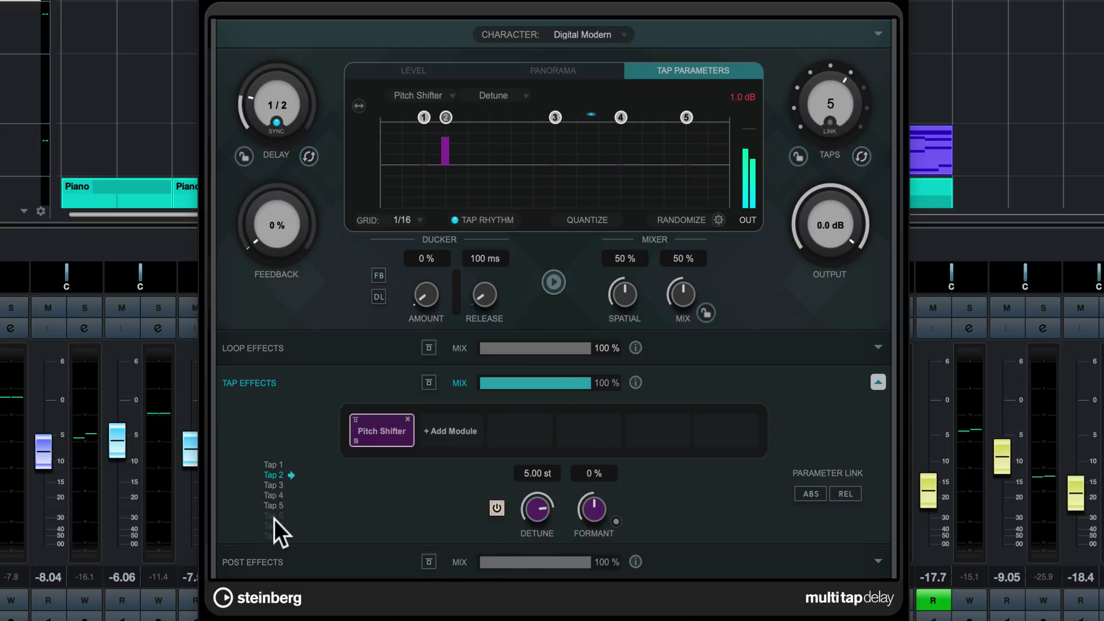
{"action": "left_click", "coordinate": [274, 495]}
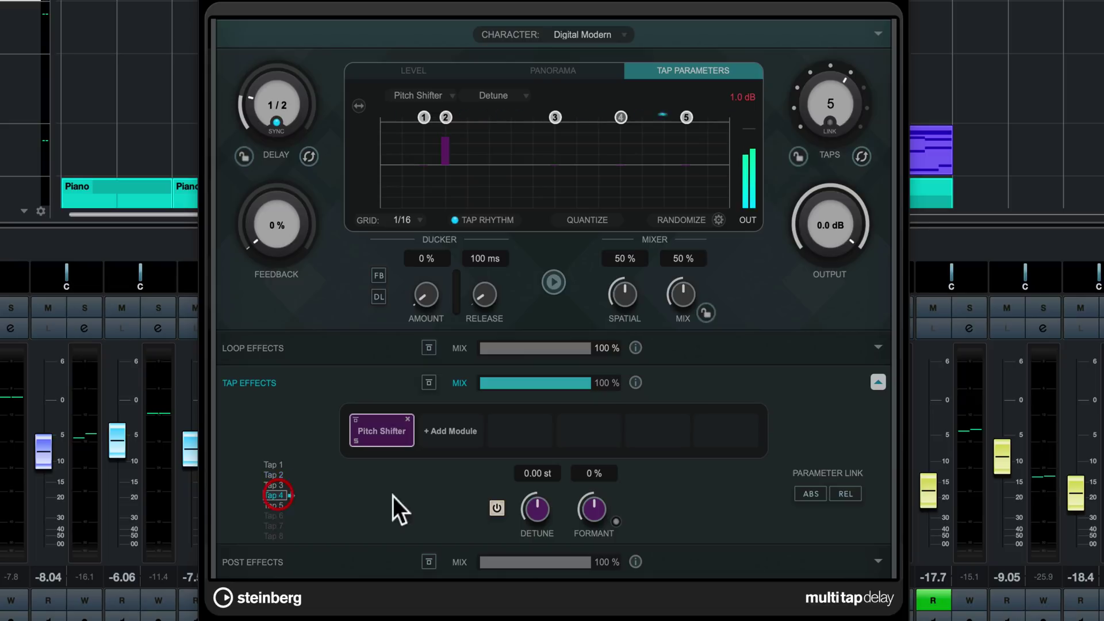
{"action": "left_click", "coordinate": [538, 473]}
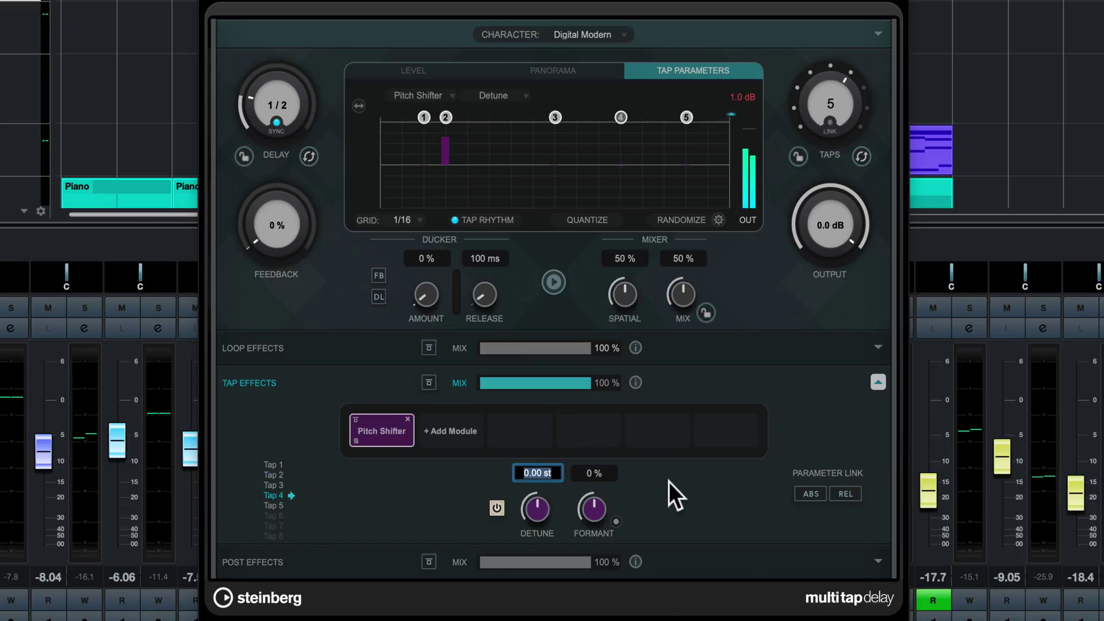
{"action": "type", "text": "-5"}
{"action": "key", "text": "Return"}
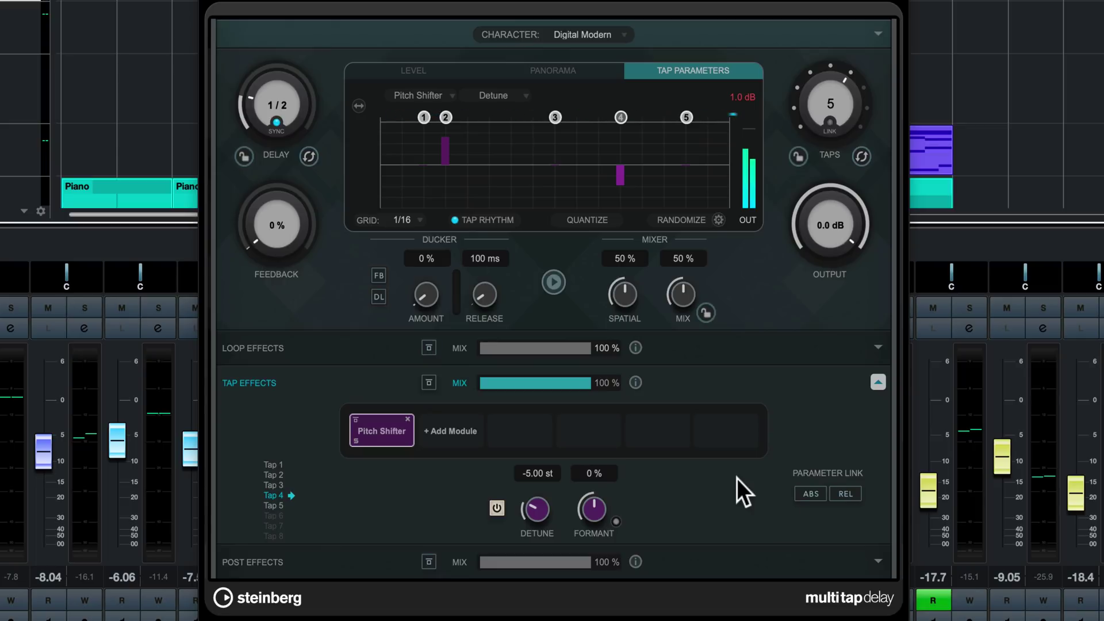
{"action": "left_click", "coordinate": [877, 382]}
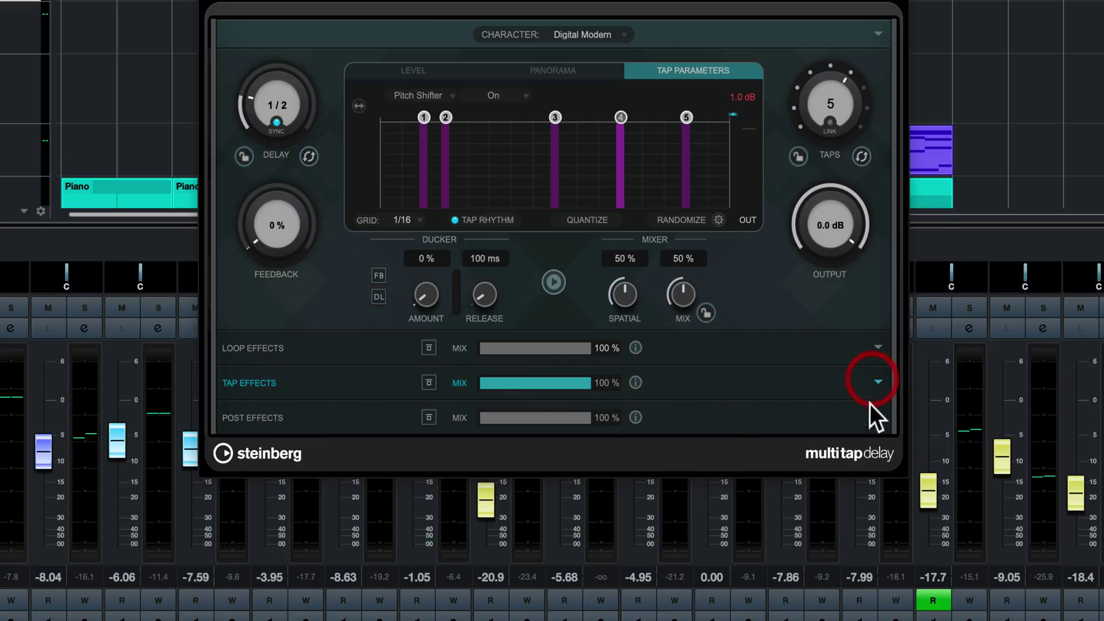
Step: Add a Freq. Shifter module to the delay's post effects
{"action": "left_click", "coordinate": [873, 413]}
{"action": "left_click", "coordinate": [382, 465]}
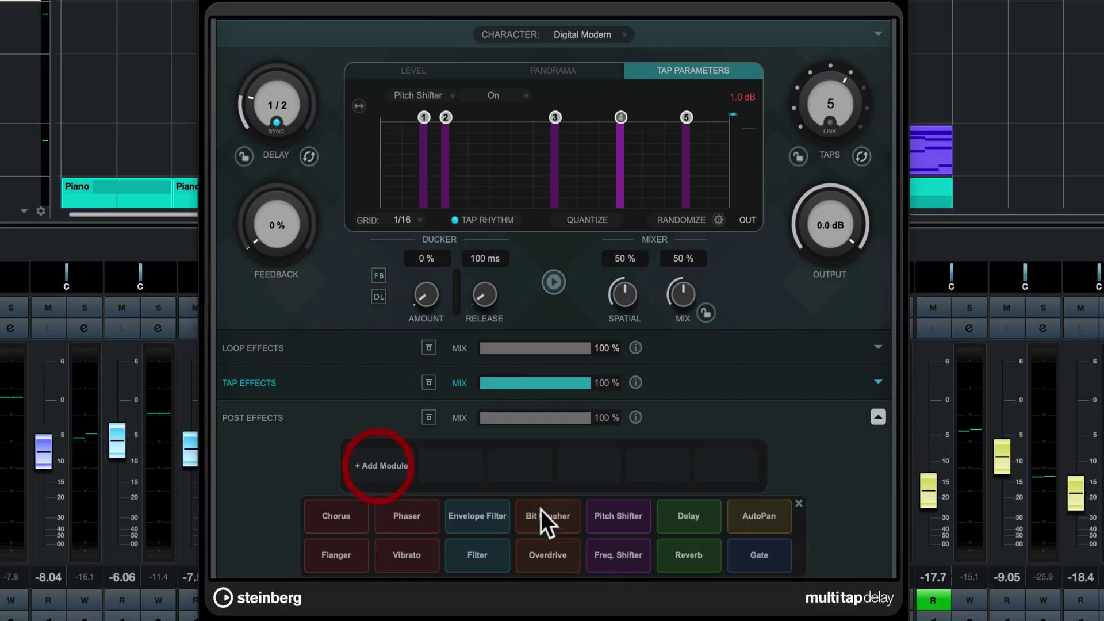
{"action": "left_click", "coordinate": [620, 554]}
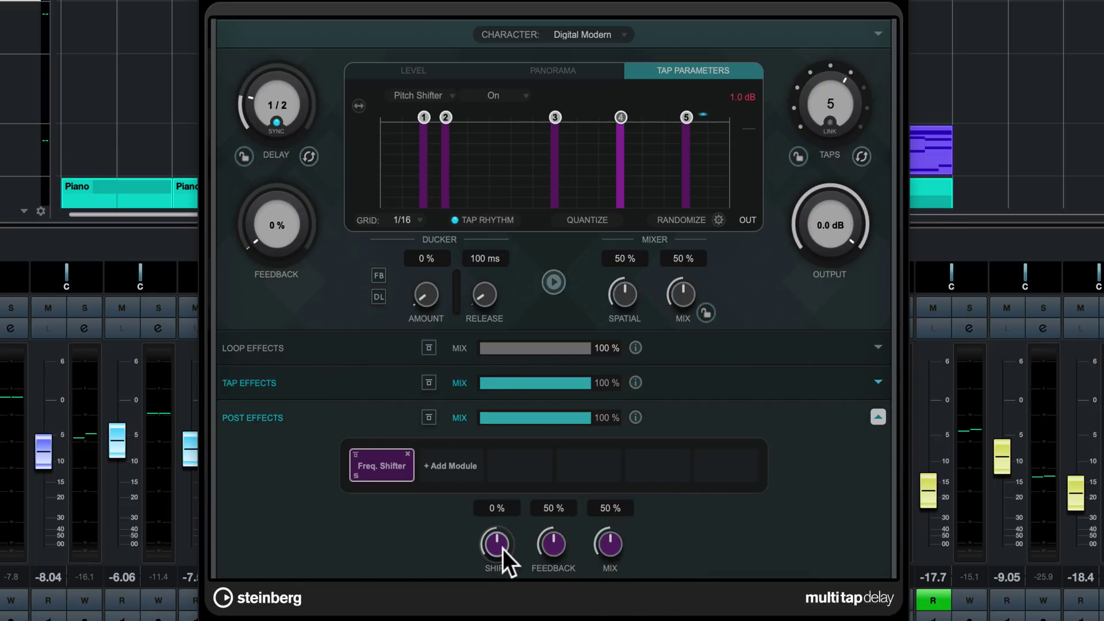
Step: Set the Freq. Shifter post effect to 220 % shift and 30 % mix
{"action": "left_click_drag", "start_coordinate": [502, 547], "coordinate": [502, 529]}
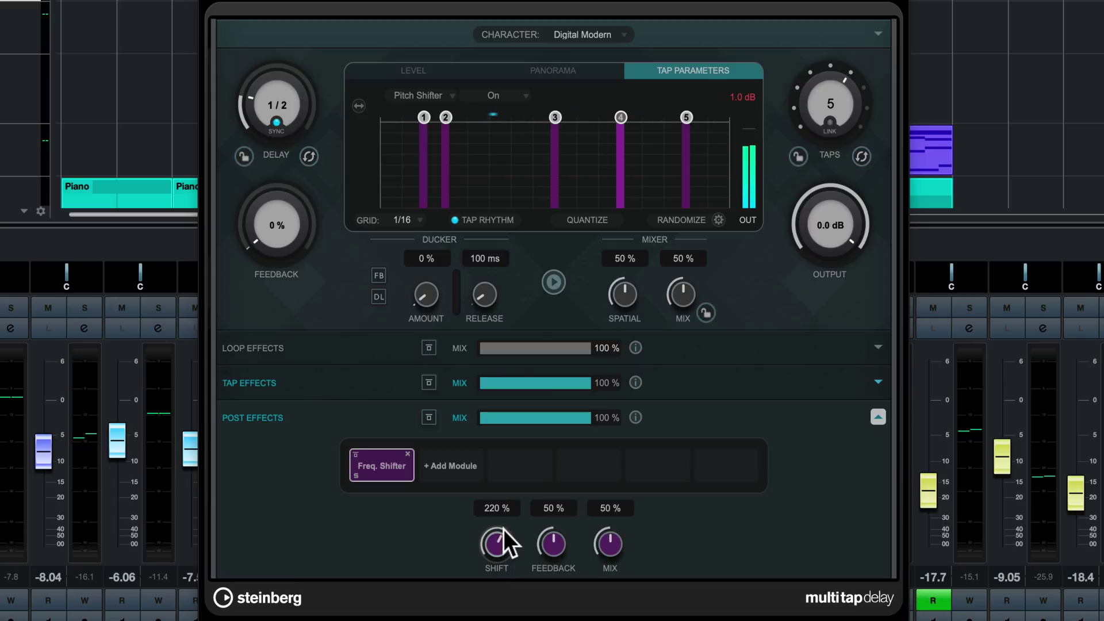
{"action": "left_click_drag", "start_coordinate": [599, 537], "coordinate": [604, 571]}
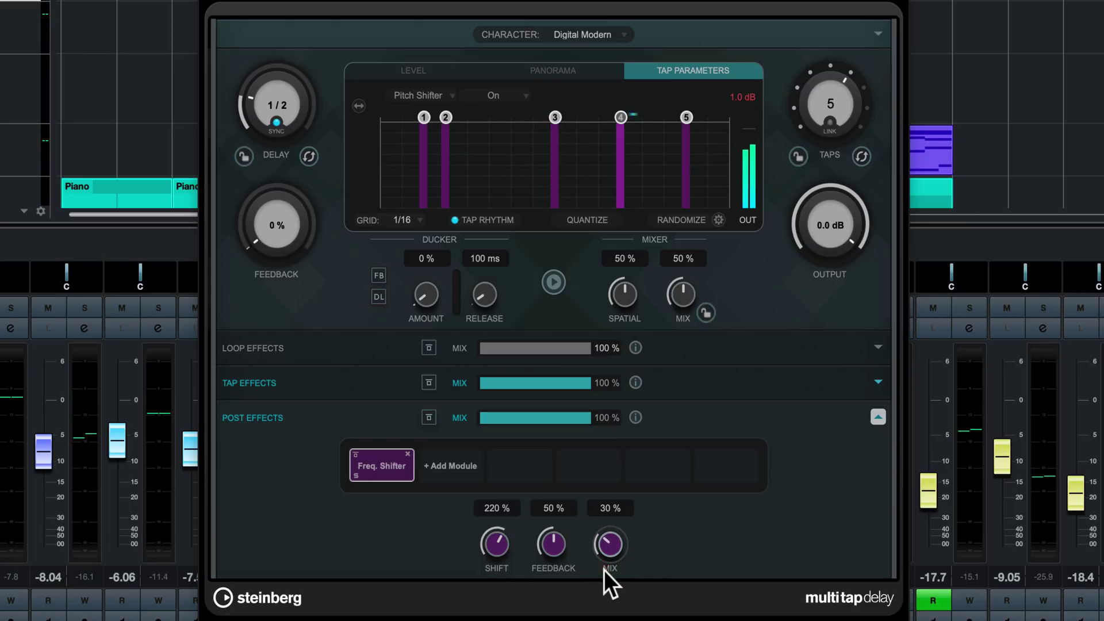
Step: Add a Delay module after the Freq. Shifter in the post effects, enable its tempo sync, and adjust its delay time and mix
{"action": "left_click", "coordinate": [456, 466]}
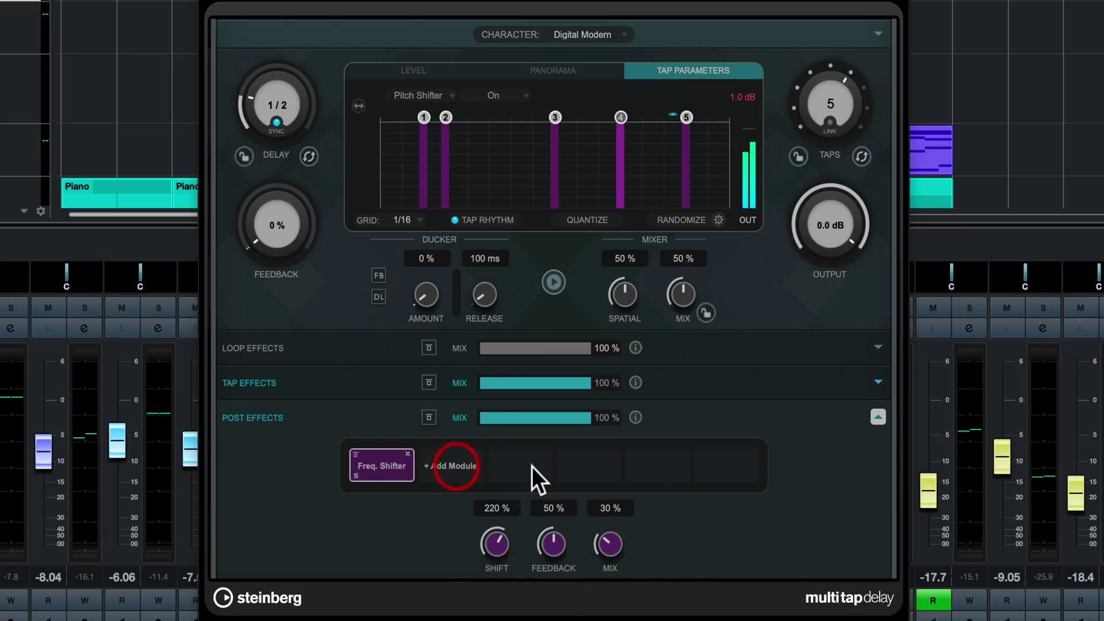
{"action": "left_click", "coordinate": [685, 517]}
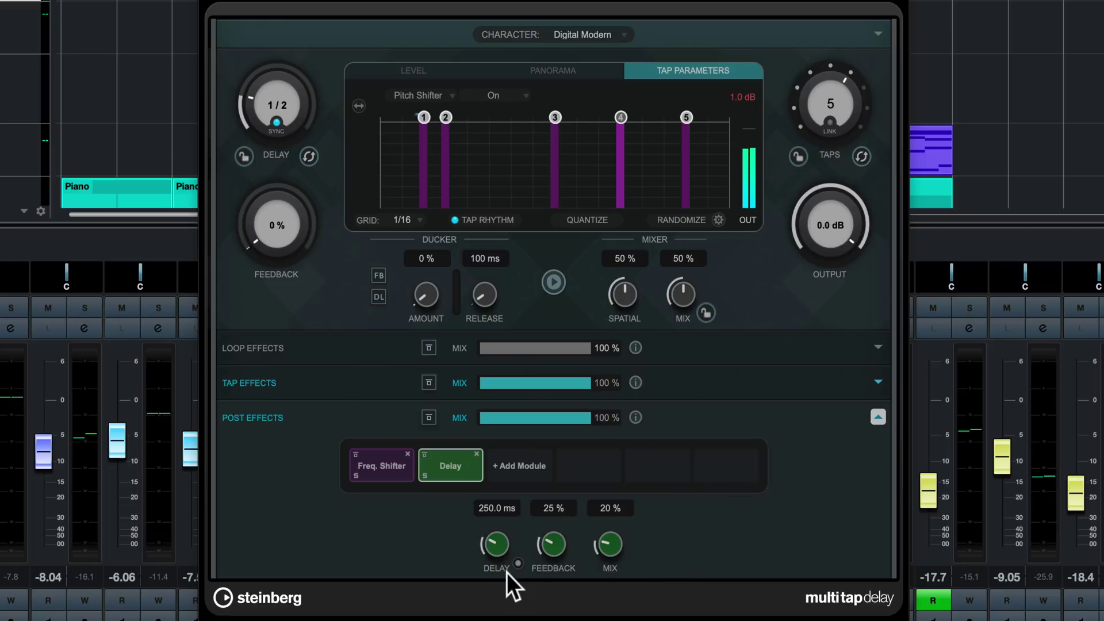
{"action": "left_click", "coordinate": [518, 563]}
{"action": "left_click_drag", "start_coordinate": [508, 516], "coordinate": [509, 508]}
{"action": "left_click_drag", "start_coordinate": [611, 546], "coordinate": [619, 532]}
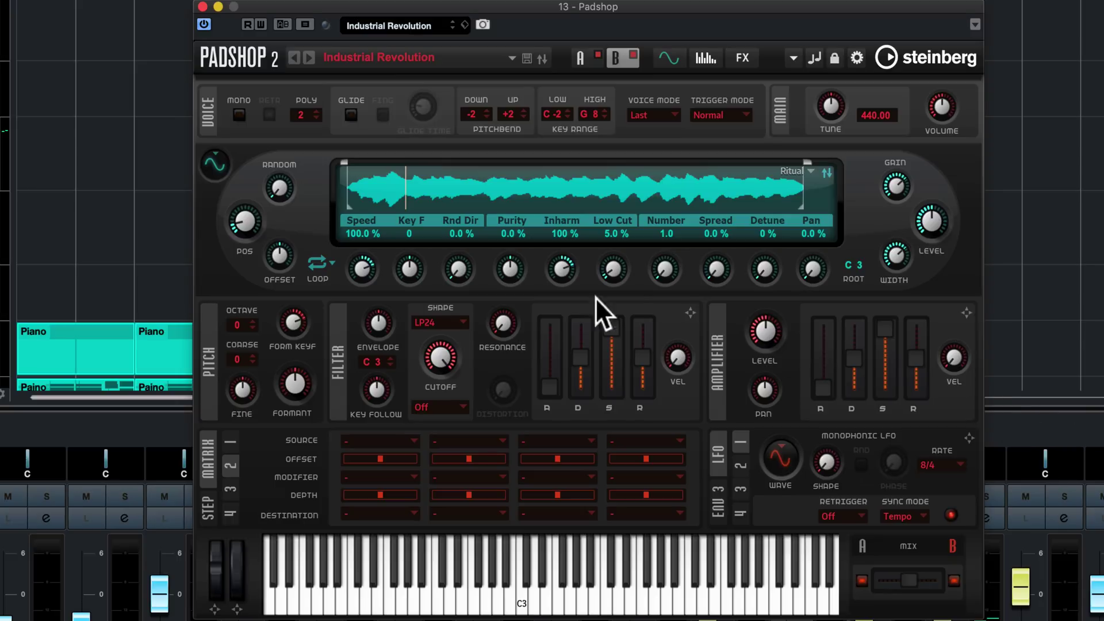
Step: Examine Padshop 2's oscillator type selector, arpeggiator page and Formant control for the Industrial Revolution preset
{"action": "left_click", "coordinate": [216, 166]}
{"action": "left_click", "coordinate": [216, 167]}
{"action": "left_click", "coordinate": [704, 56]}
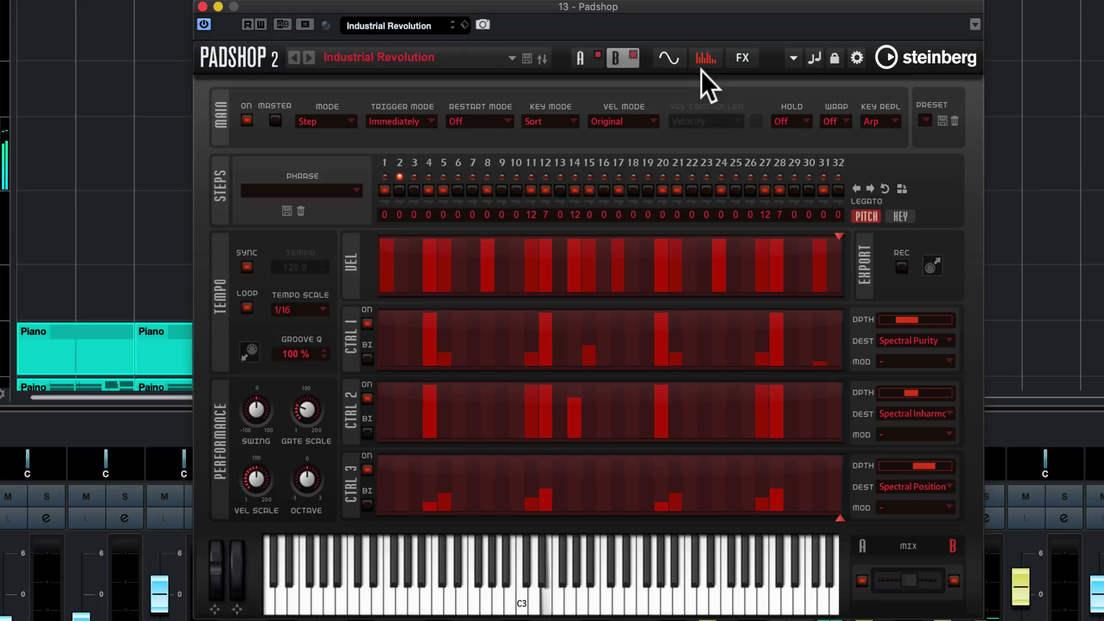
{"action": "left_click", "coordinate": [670, 60]}
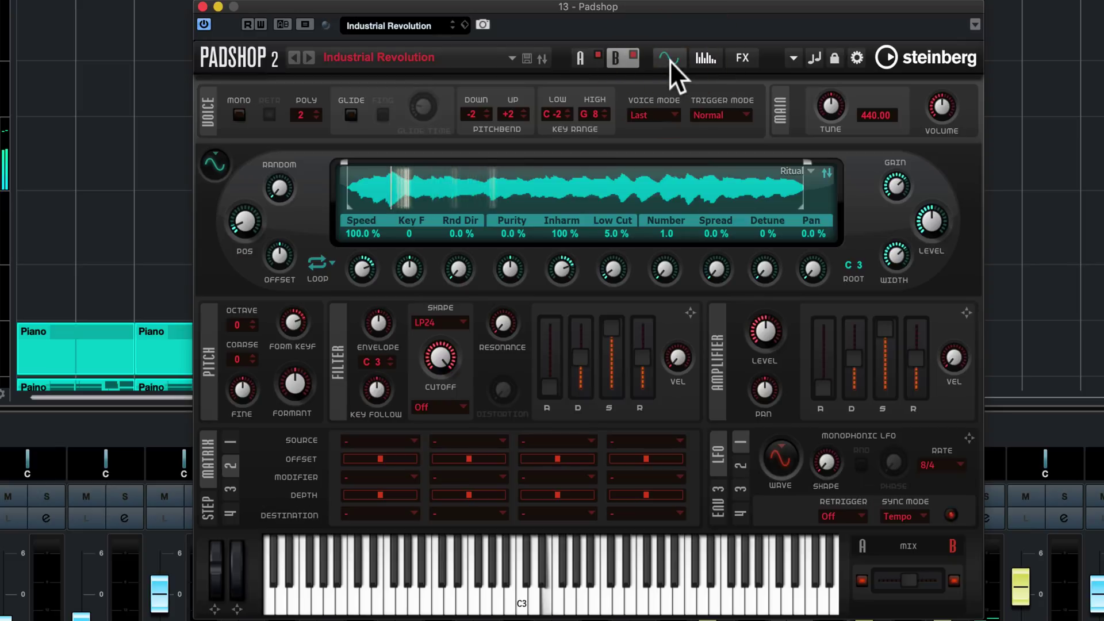
{"action": "mouse_move", "coordinate": [291, 386]}
{"action": "left_mouse_down"}
{"action": "mouse_move", "coordinate": [294, 339]}
{"action": "mouse_move", "coordinate": [299, 465]}
{"action": "mouse_move", "coordinate": [303, 399]}
{"action": "left_mouse_up"}
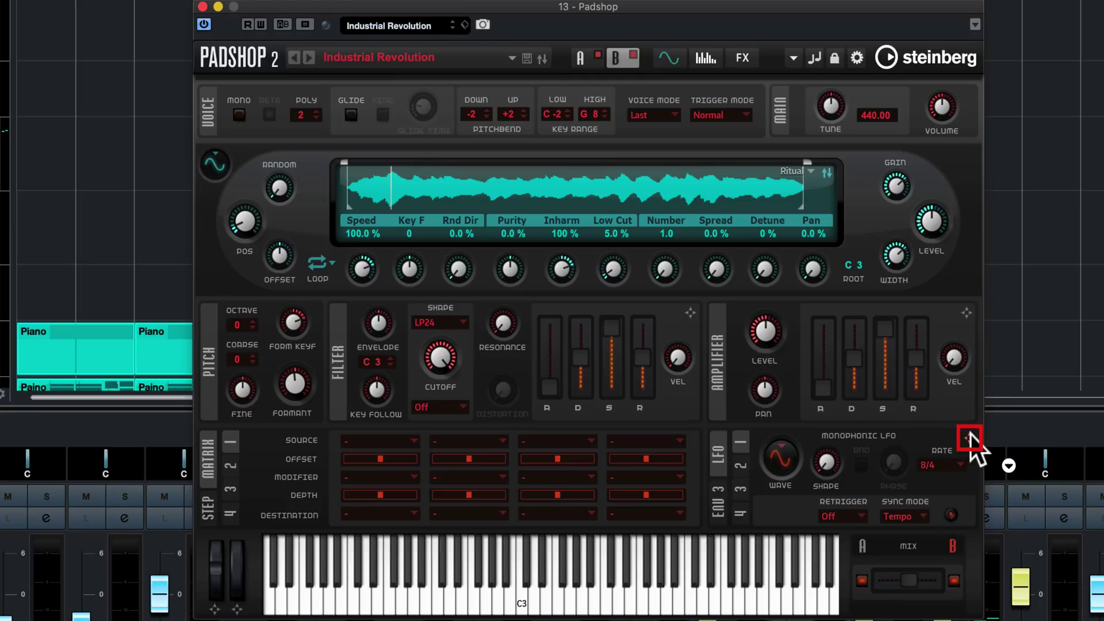
Step: Assign LFO 1 to the filter cutoff as a modulation and adjust its depth in the first matrix slot
{"action": "left_click_drag", "start_coordinate": [970, 437], "coordinate": [452, 361]}
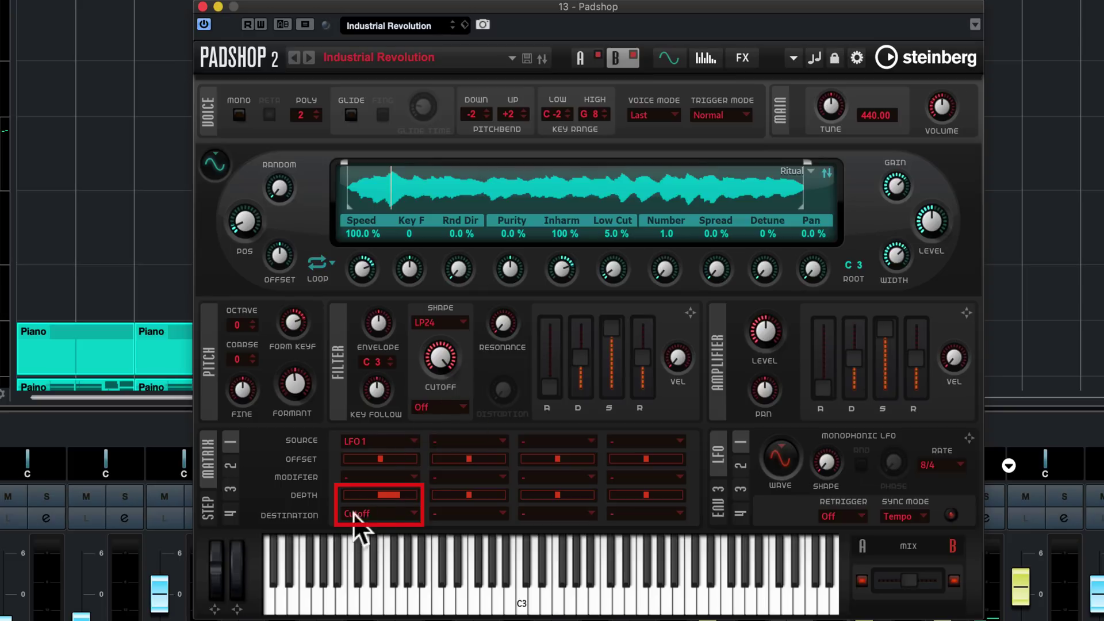
{"action": "mouse_move", "coordinate": [396, 491]}
{"action": "left_mouse_down"}
{"action": "mouse_move", "coordinate": [378, 493]}
{"action": "mouse_move", "coordinate": [399, 495]}
{"action": "left_mouse_up"}
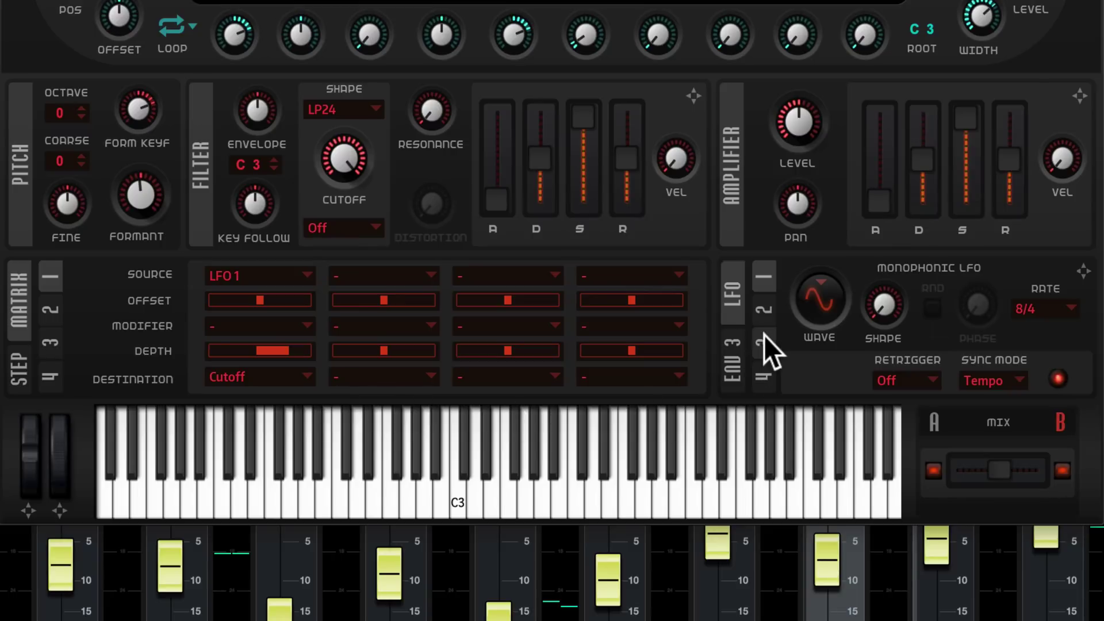
Step: View the settings of LFO 3, LFO 4 and Envelope 3
{"action": "left_click", "coordinate": [764, 340]}
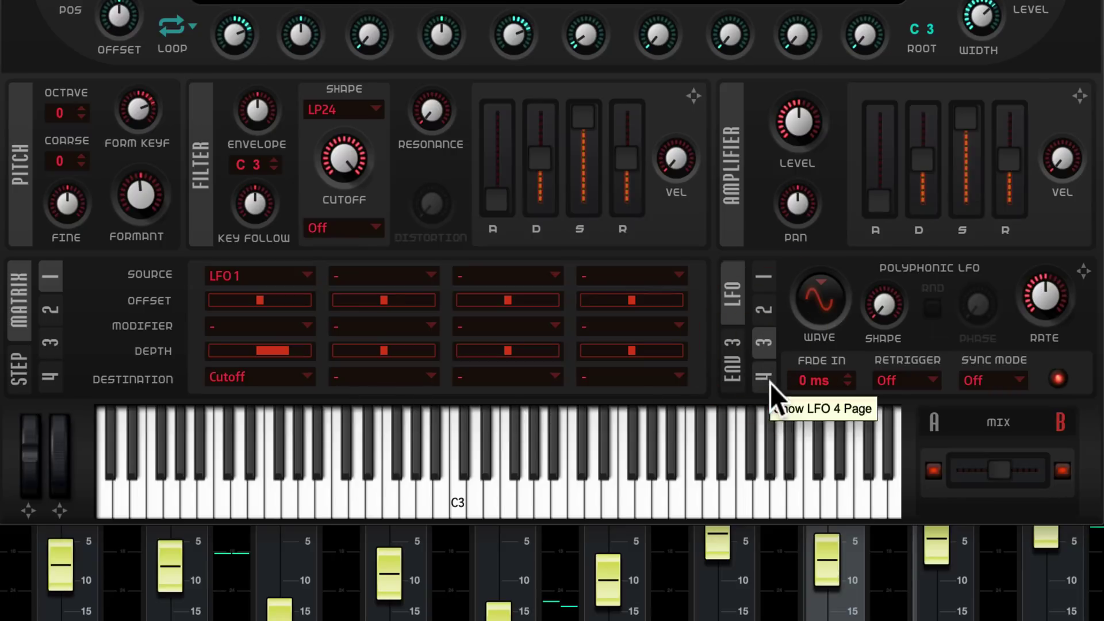
{"action": "left_click", "coordinate": [767, 381]}
{"action": "left_click", "coordinate": [730, 370]}
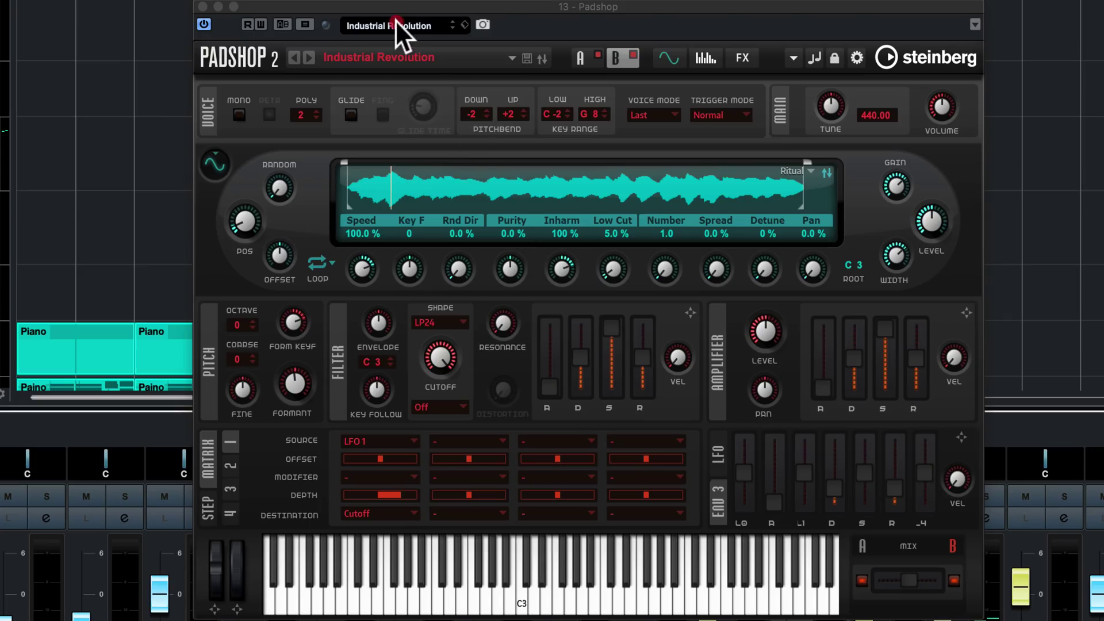
Step: Open the preset browser for Padshop 2
{"action": "left_click", "coordinate": [395, 22]}
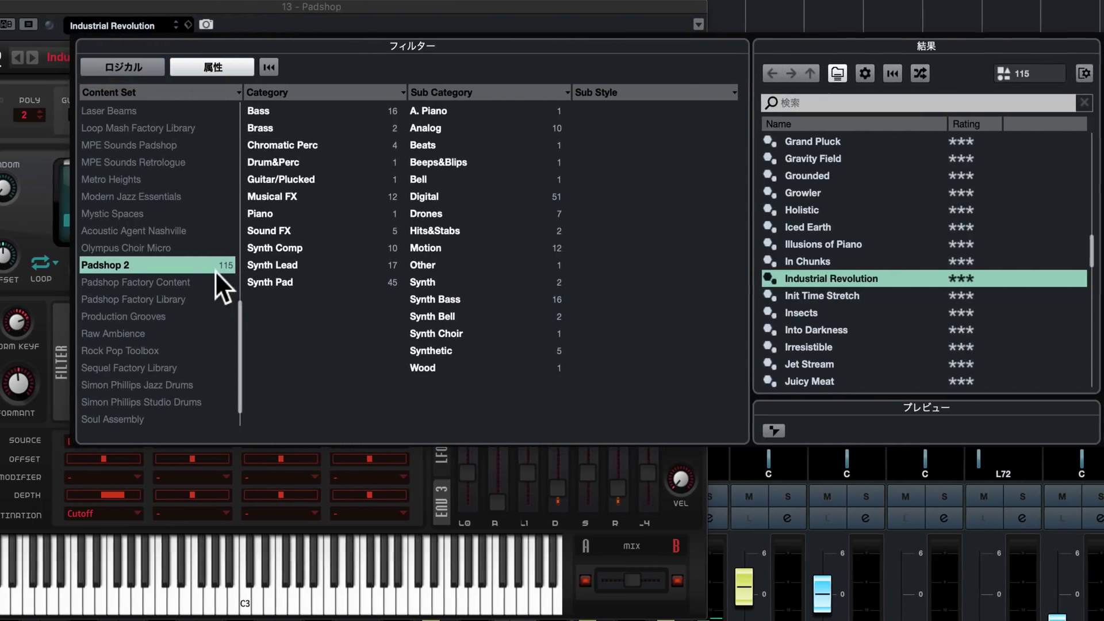